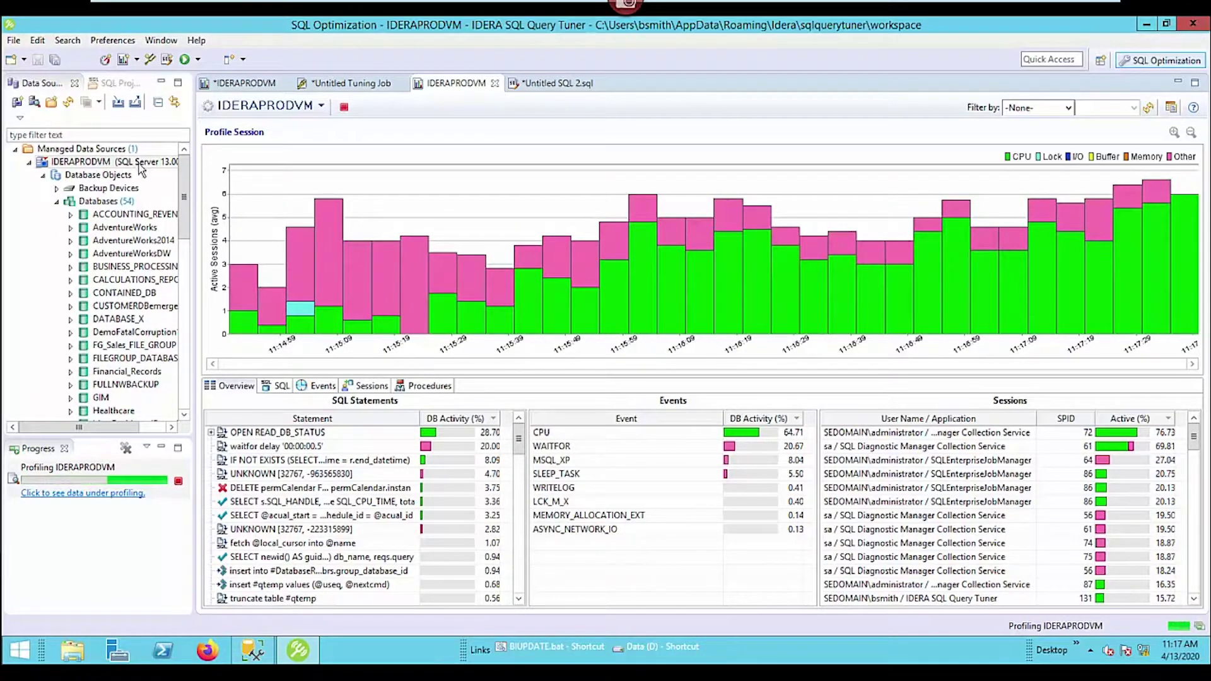
# Step: Check the profiling options offered for the IDERAPRODVM data source and return to its running profile session
pyautogui.click(107, 165)
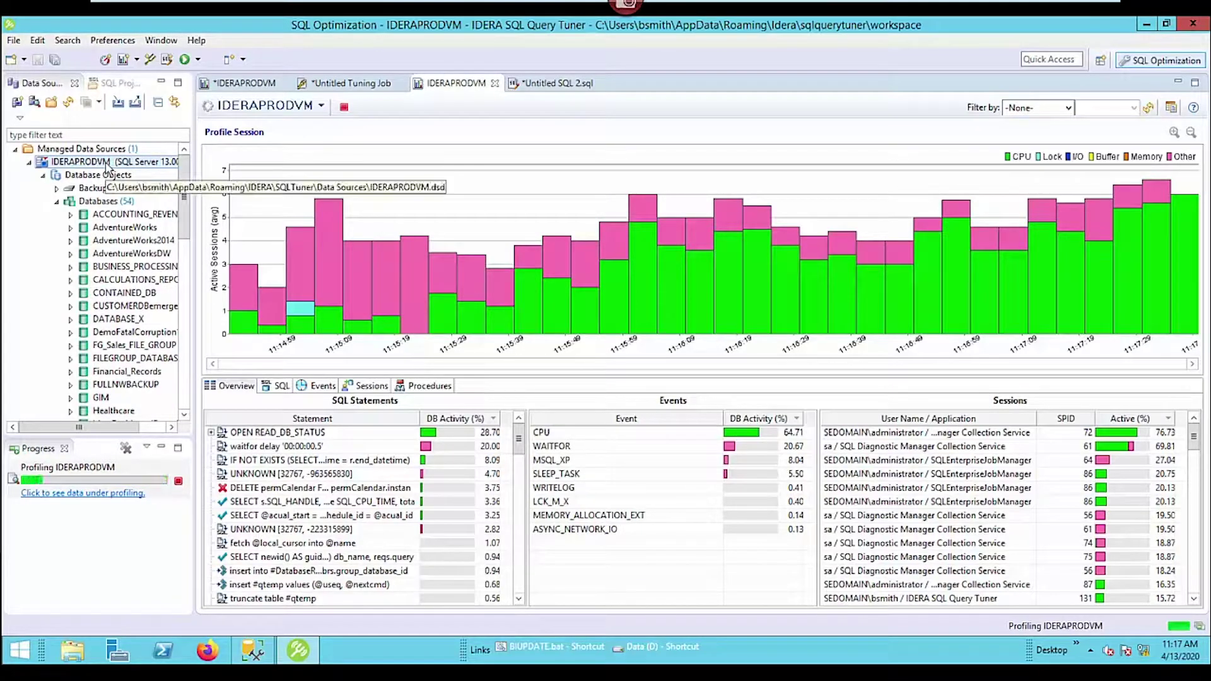
pyautogui.rightClick(107, 165)
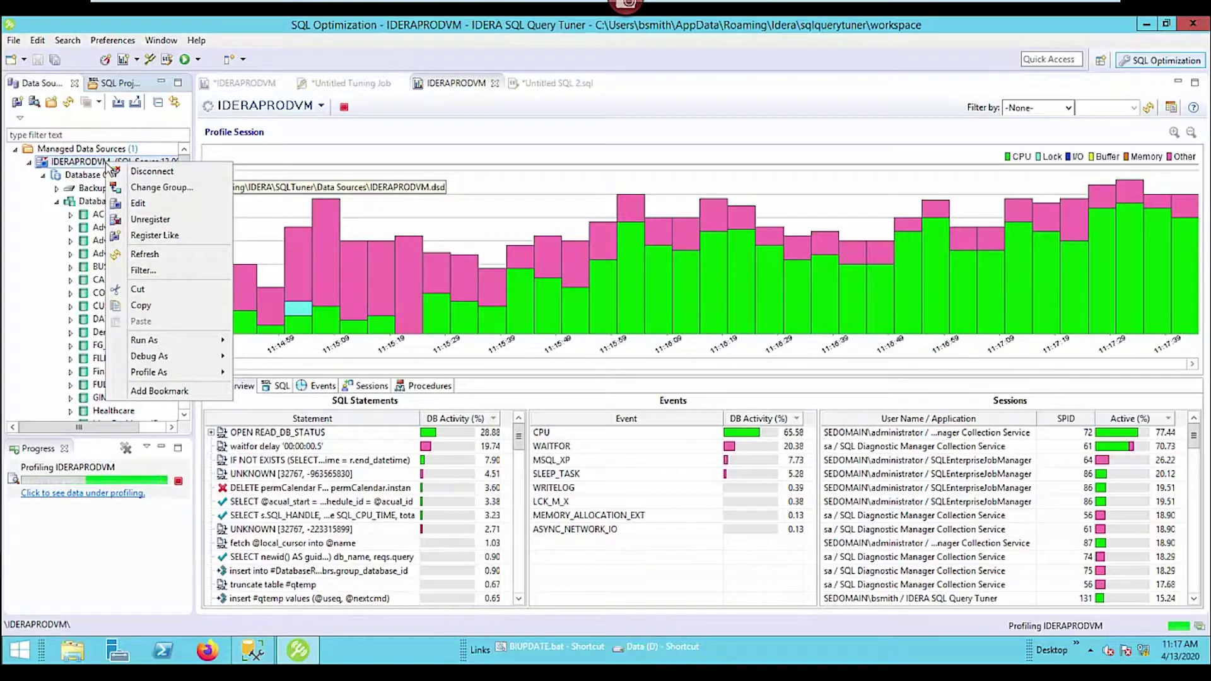
pyautogui.moveTo(147, 377)
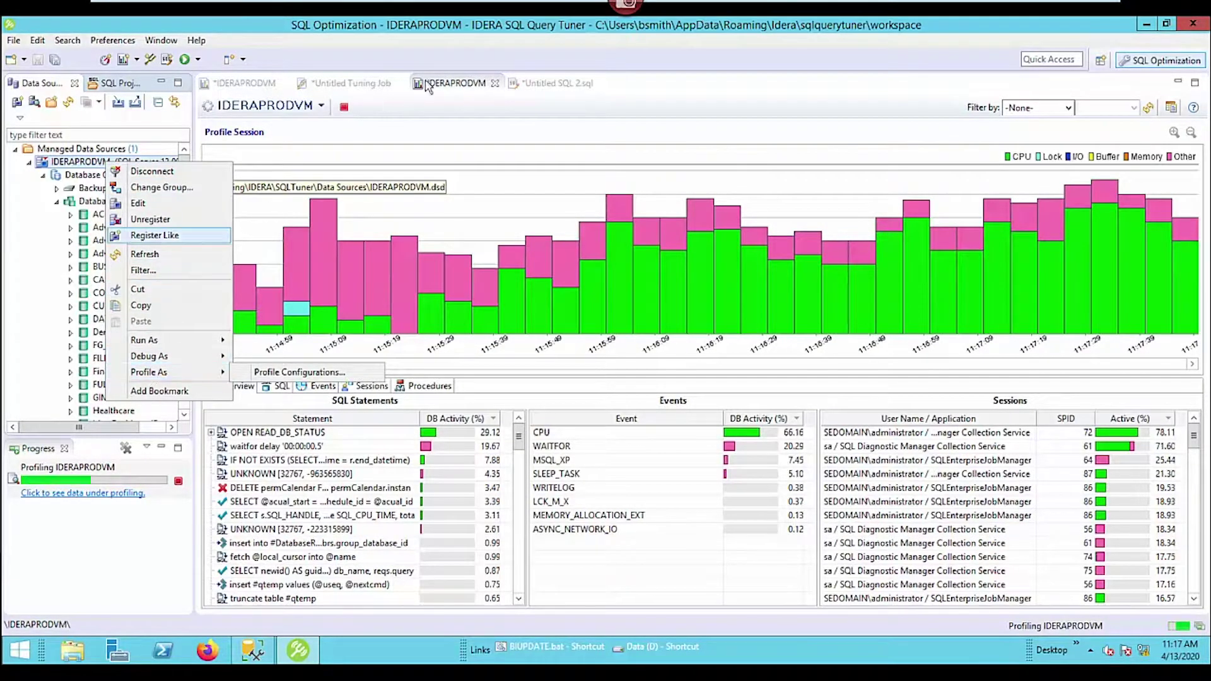
pyautogui.click(449, 88)
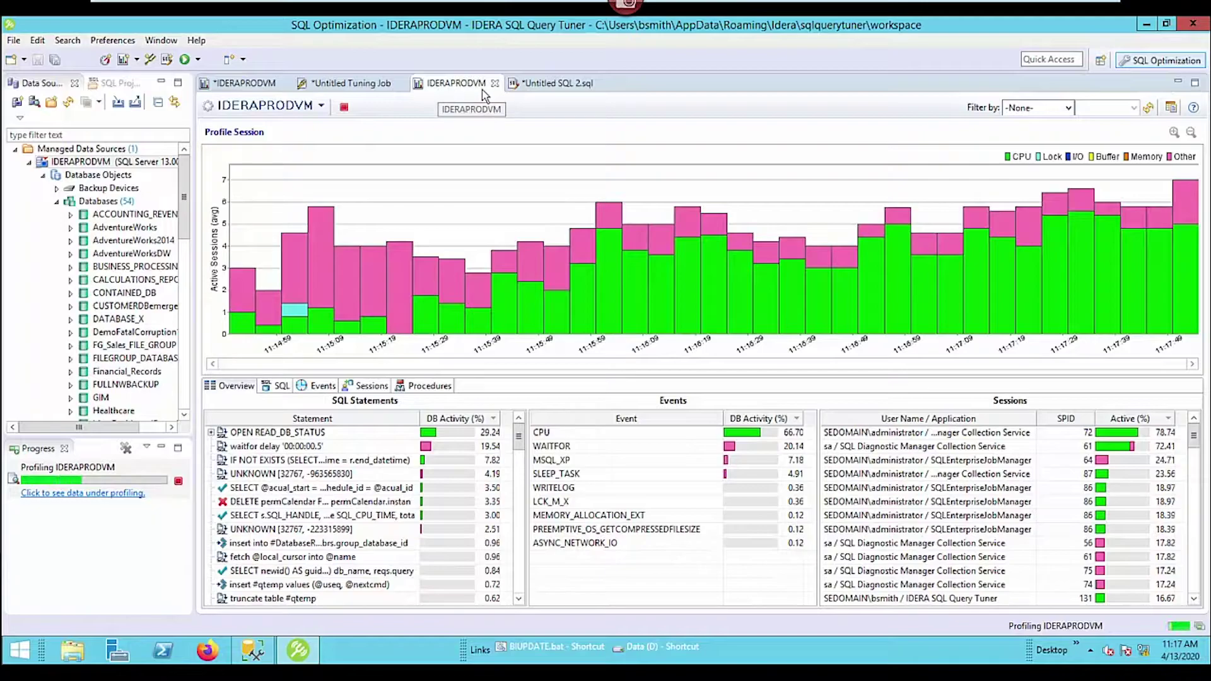
# Step: Look over GIM.sql in SQL Server Management Studio and Untitled SQL 2.sql in Query Tuner, ending on the running profile session
pyautogui.click(257, 656)
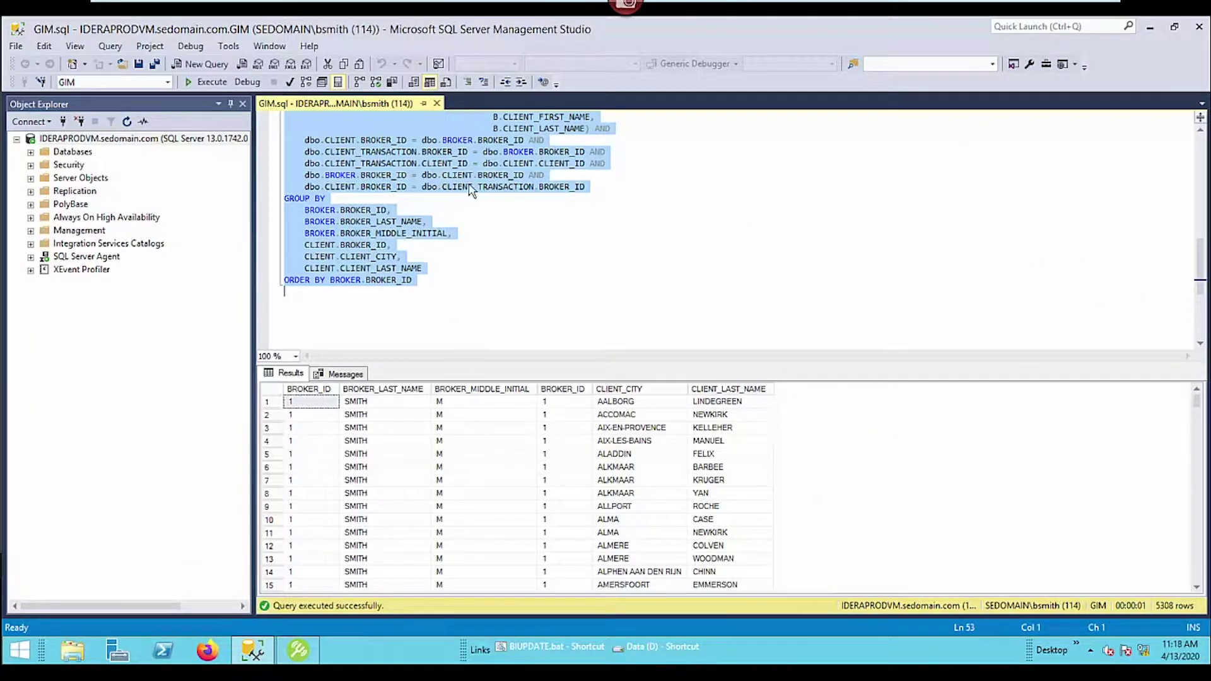
pyautogui.click(298, 656)
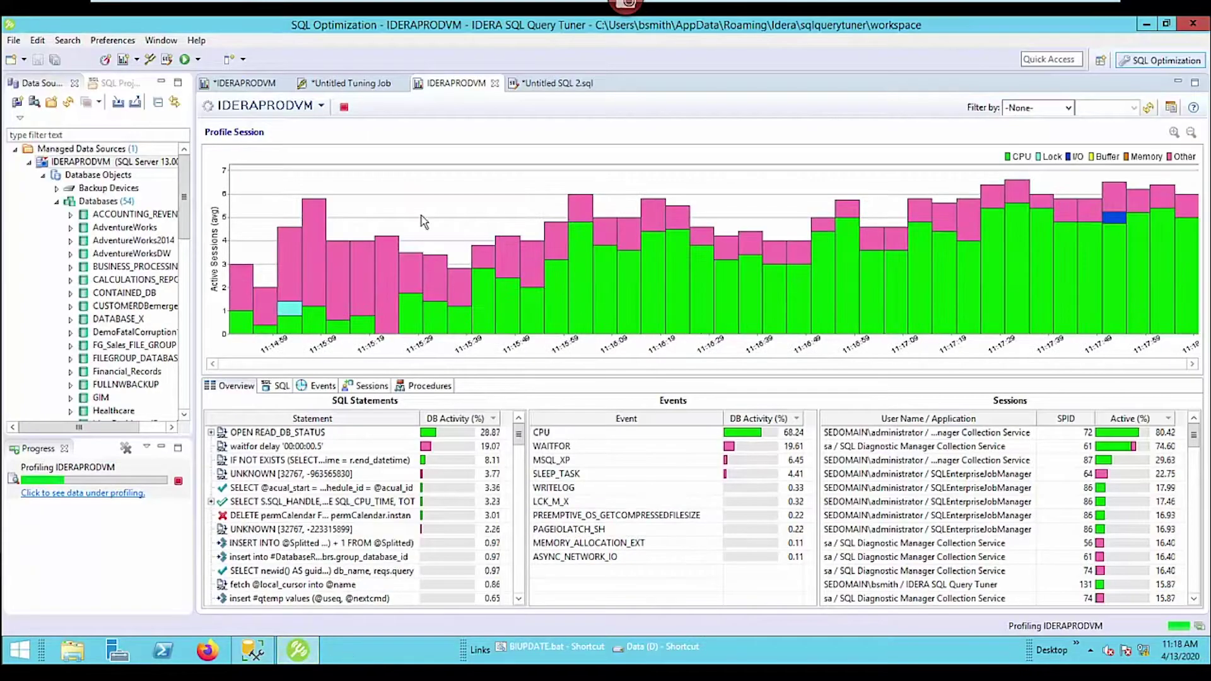
pyautogui.click(544, 88)
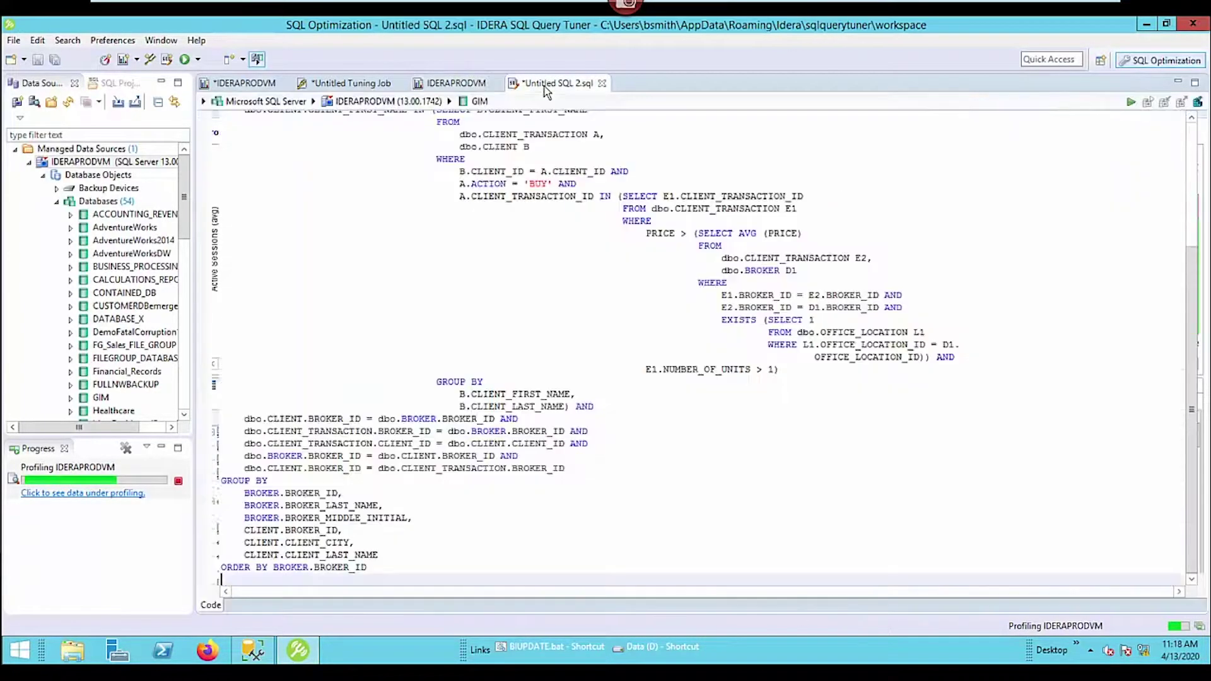
pyautogui.click(446, 88)
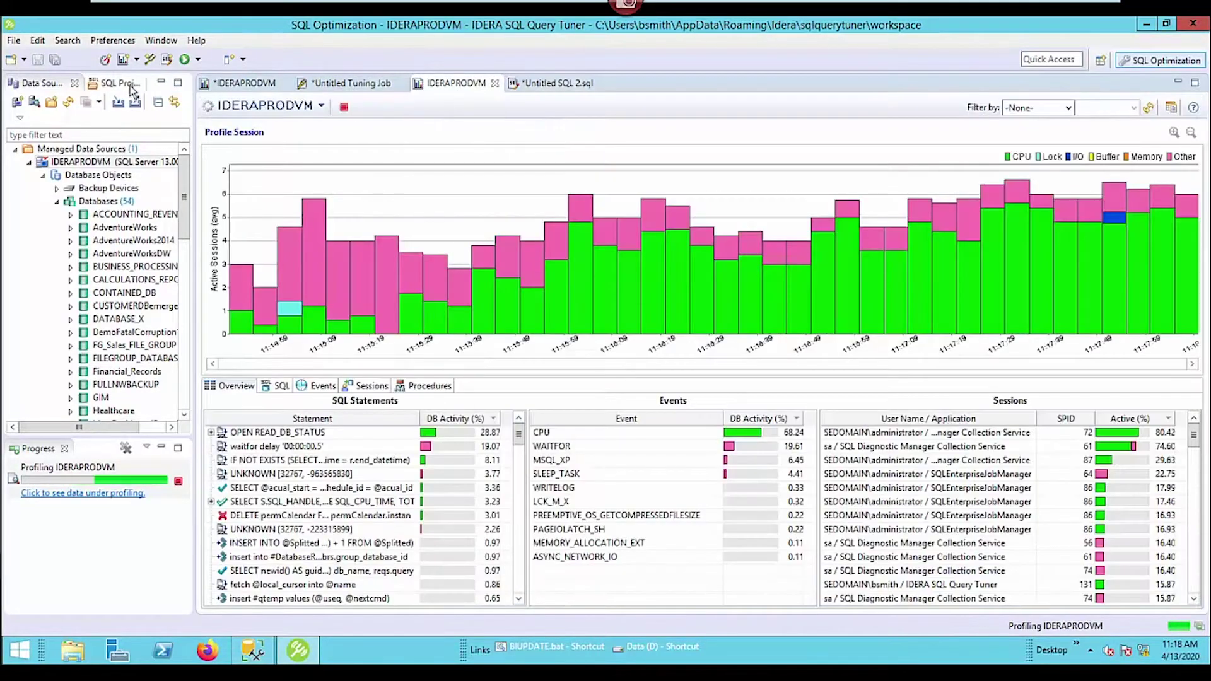
pyautogui.click(166, 61)
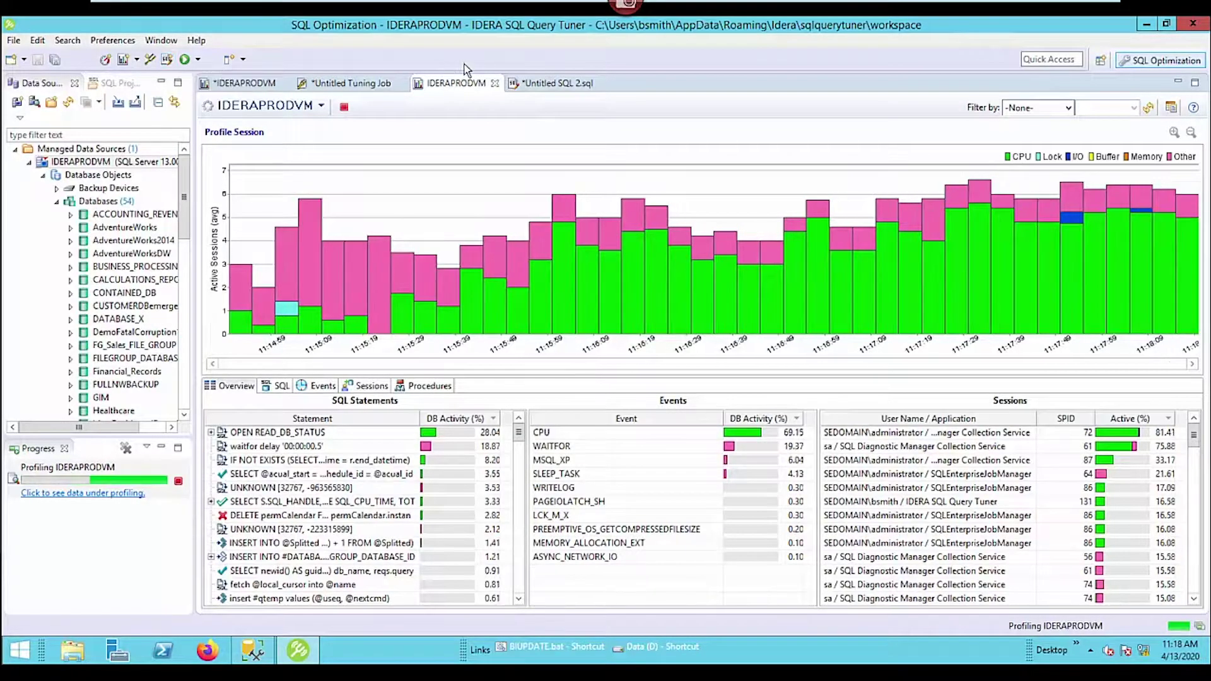
# Step: Execute the broker and client query in Untitled SQL 2.sql against the GIM database
pyautogui.click(562, 84)
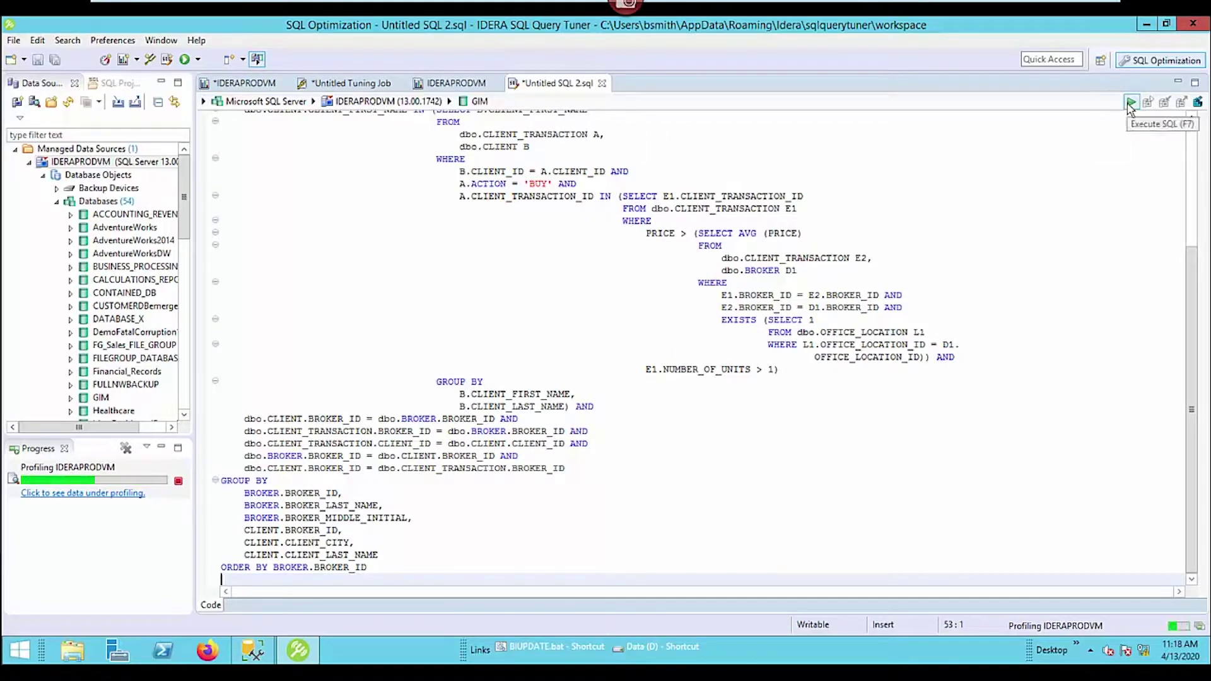
pyautogui.click(338, 85)
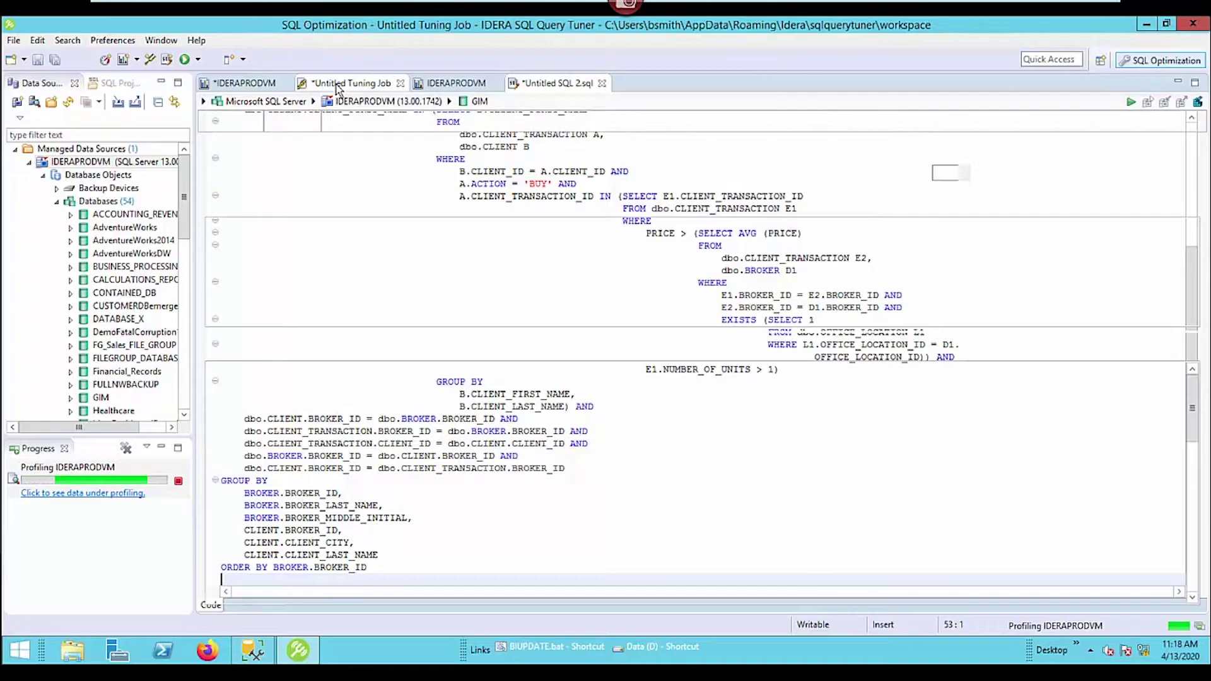
pyautogui.click(252, 83)
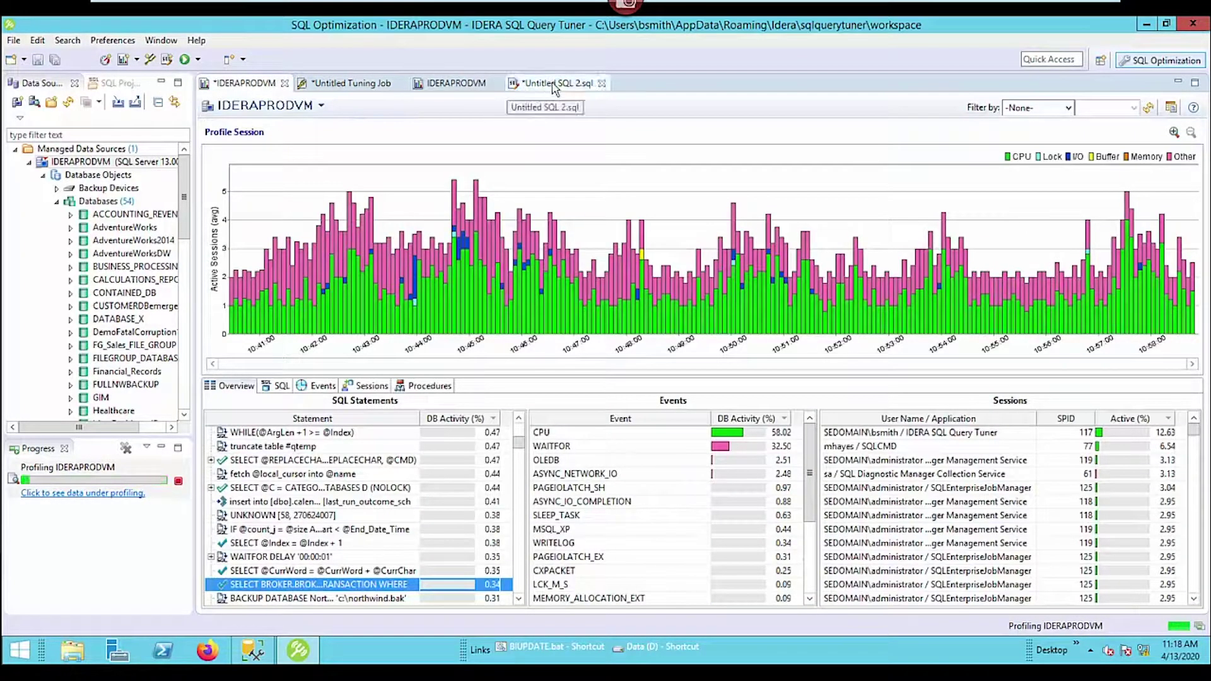
pyautogui.click(553, 87)
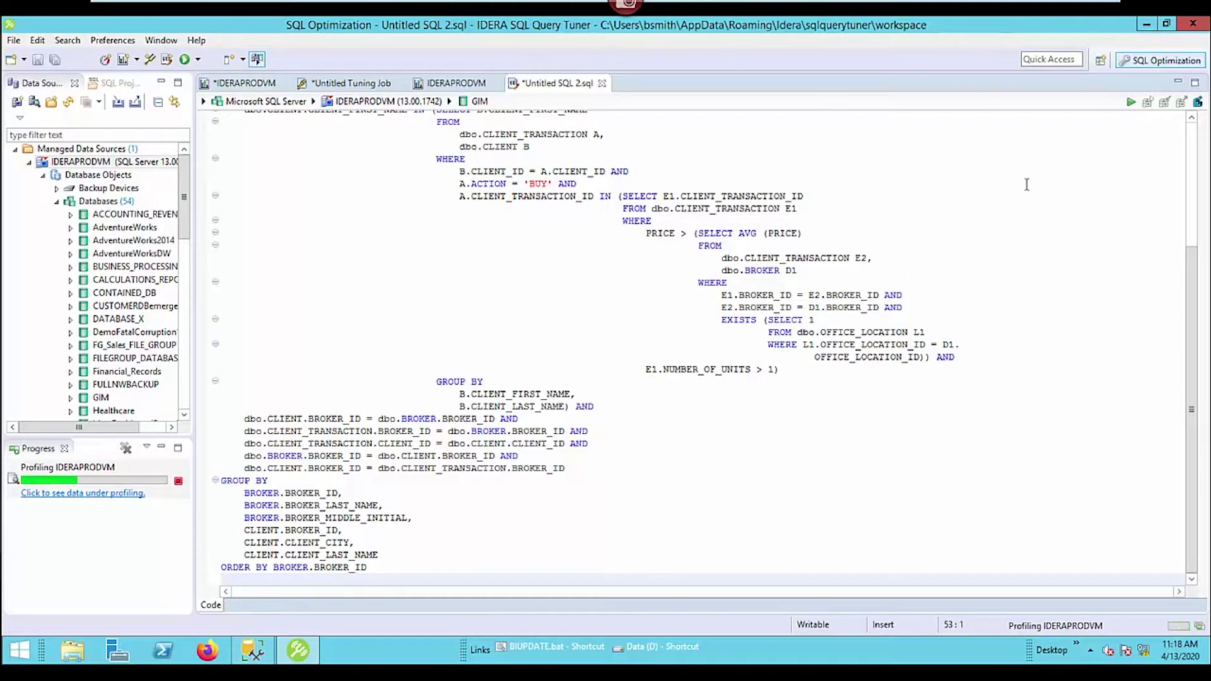
pyautogui.click(1130, 102)
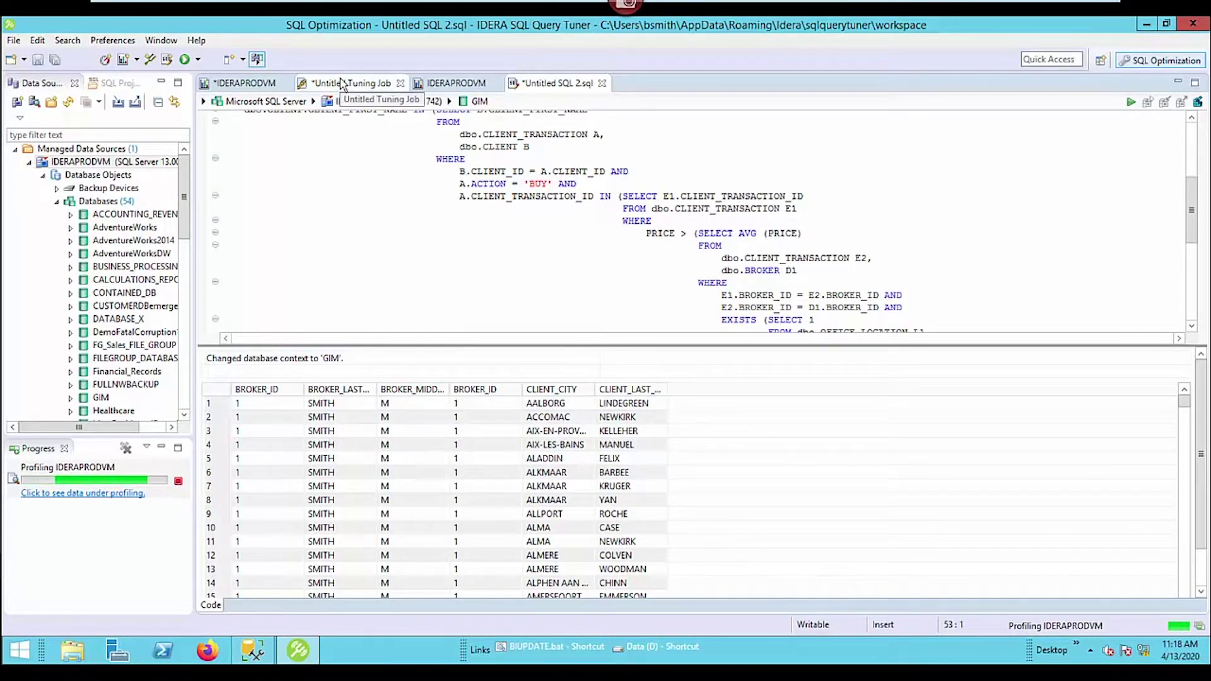
# Step: Filter the running IDERAPRODVM profile session by database, choosing GIM, and refresh the results
pyautogui.click(442, 85)
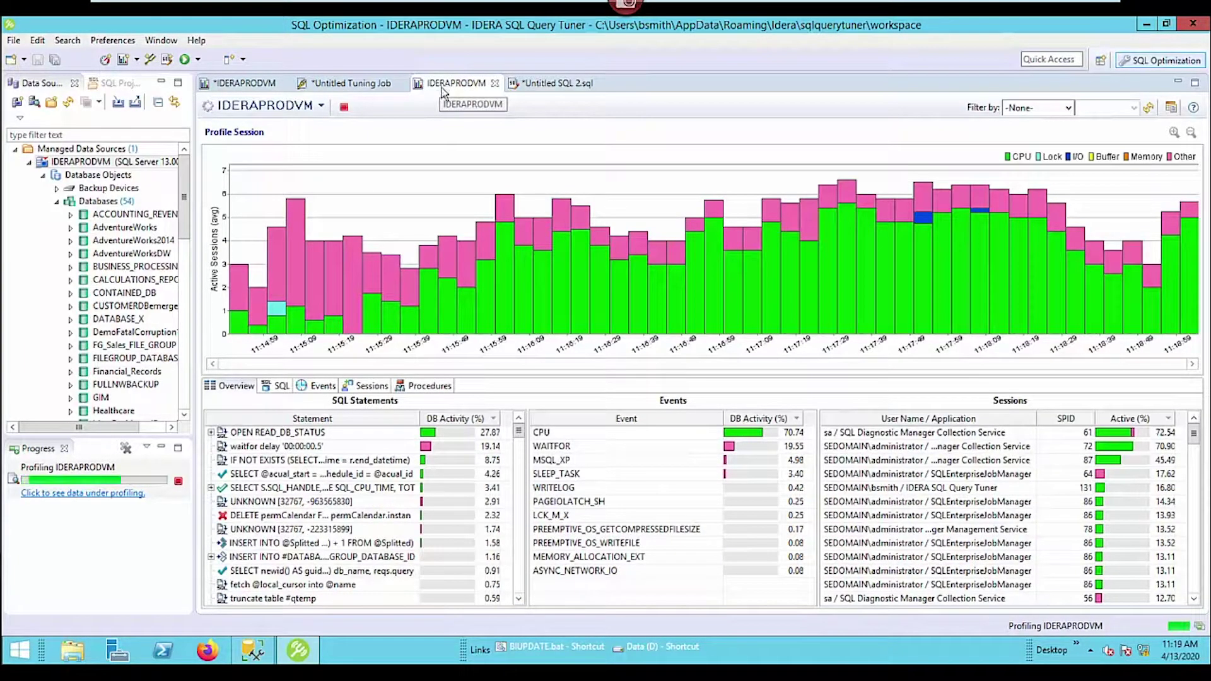
pyautogui.click(1069, 109)
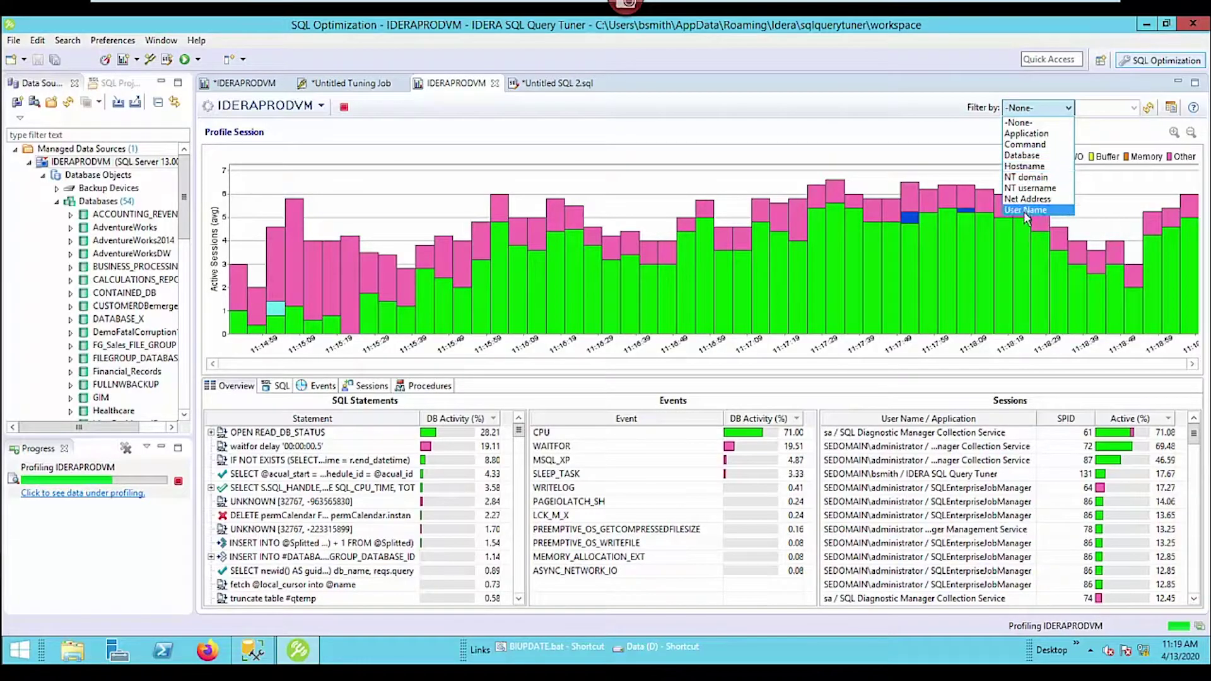
pyautogui.click(1023, 156)
pyautogui.click(1135, 109)
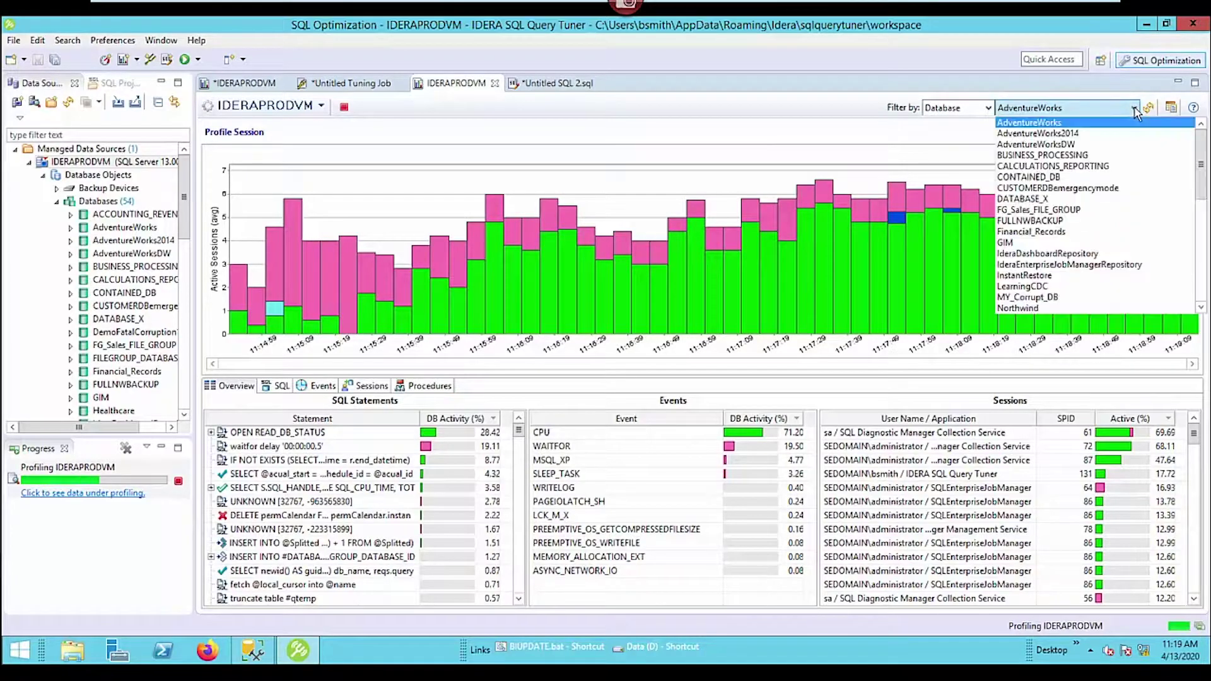
pyautogui.click(1009, 243)
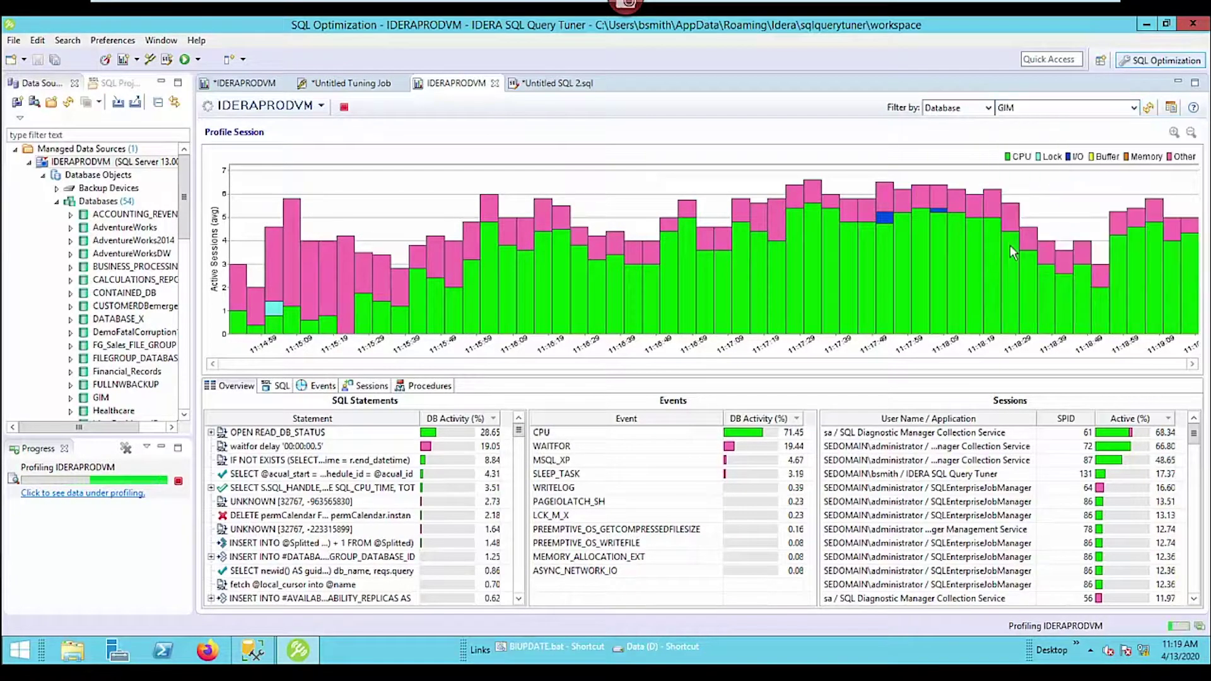
pyautogui.click(1148, 108)
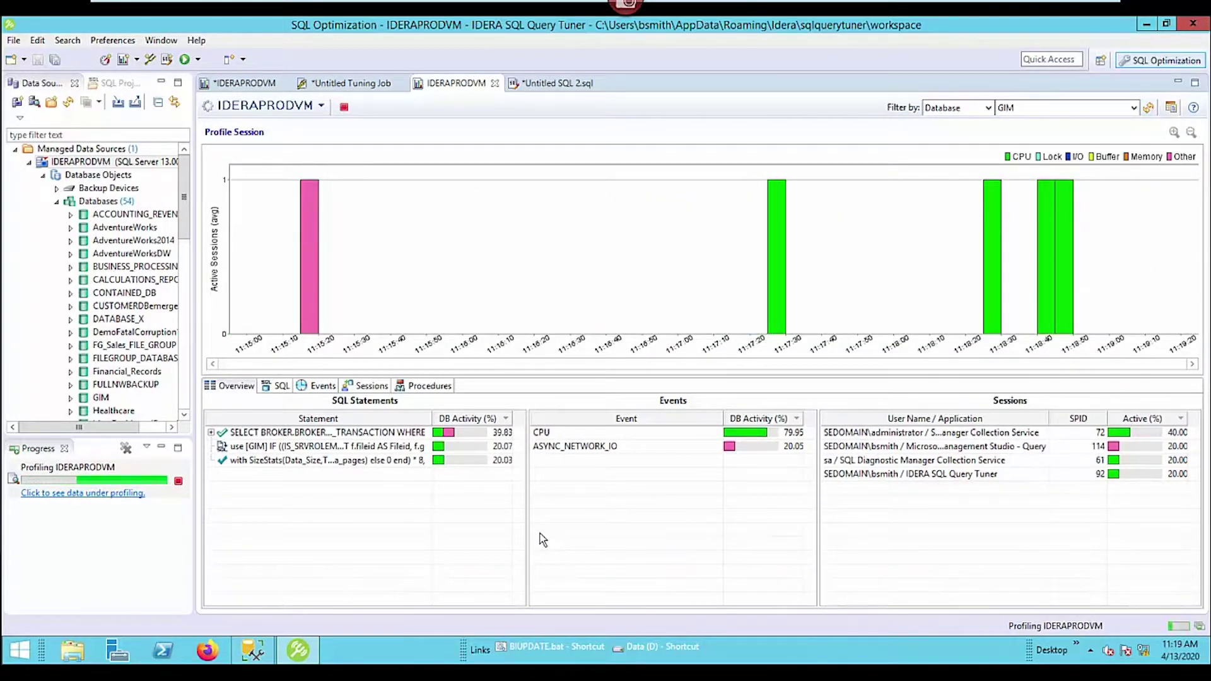
# Step: Narrow the profile chart to the latest CPU spike and view the explain plan of its USE [GIM] SELECT statement, closing the plan when finished
pyautogui.moveTo(662, 453)
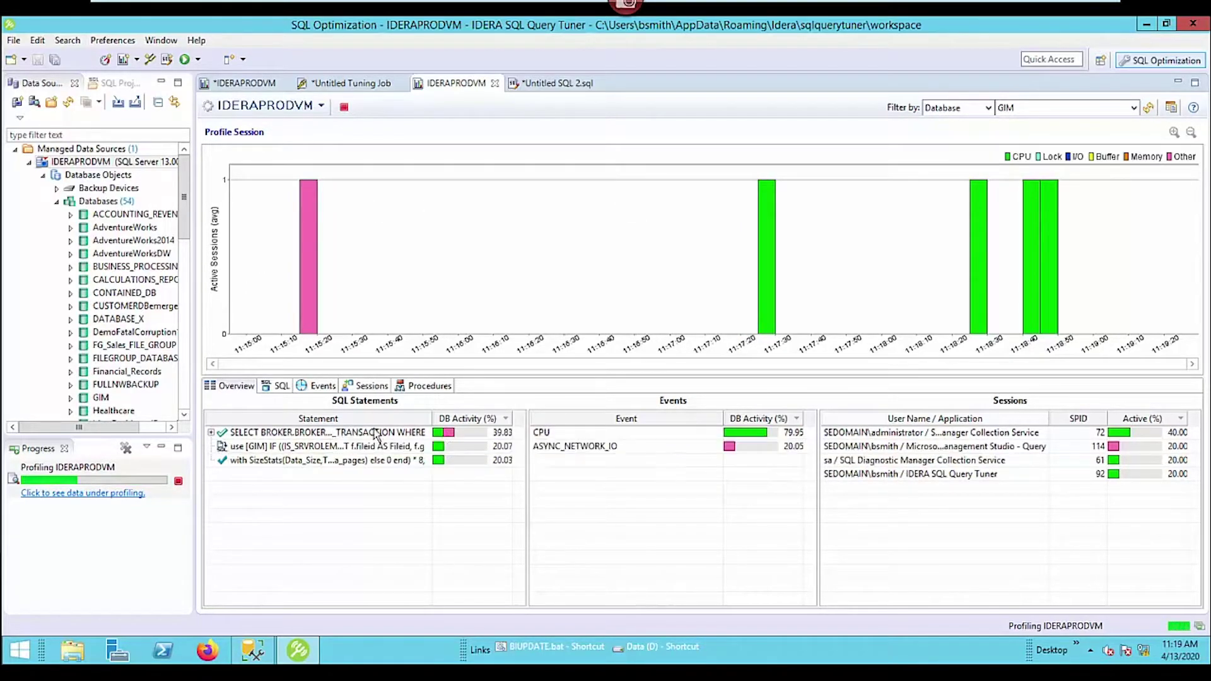
pyautogui.moveTo(1130, 177); pyautogui.dragTo(1007, 325)
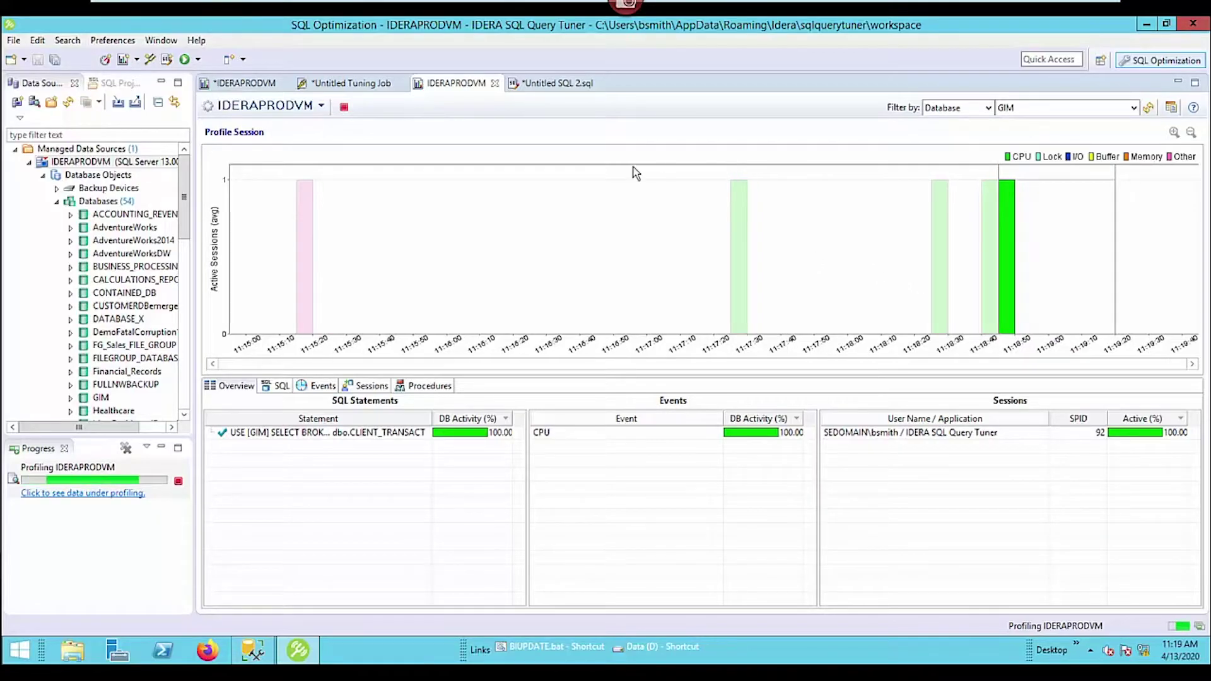
pyautogui.rightClick(314, 433)
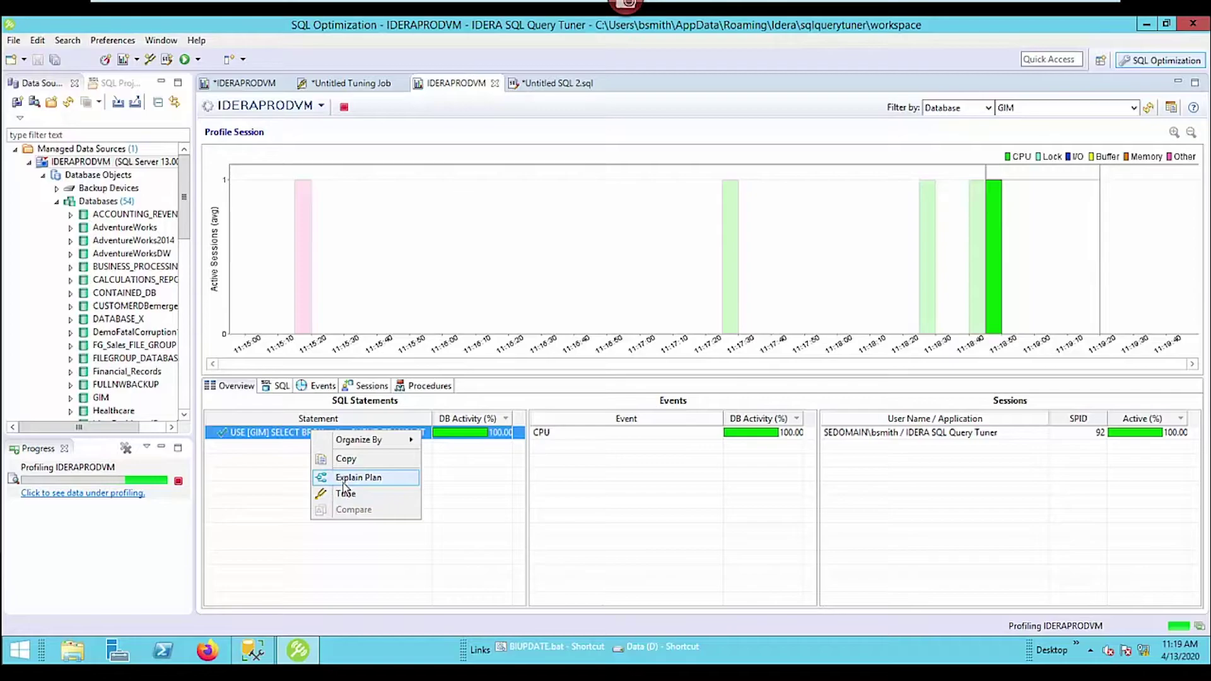
pyautogui.click(345, 479)
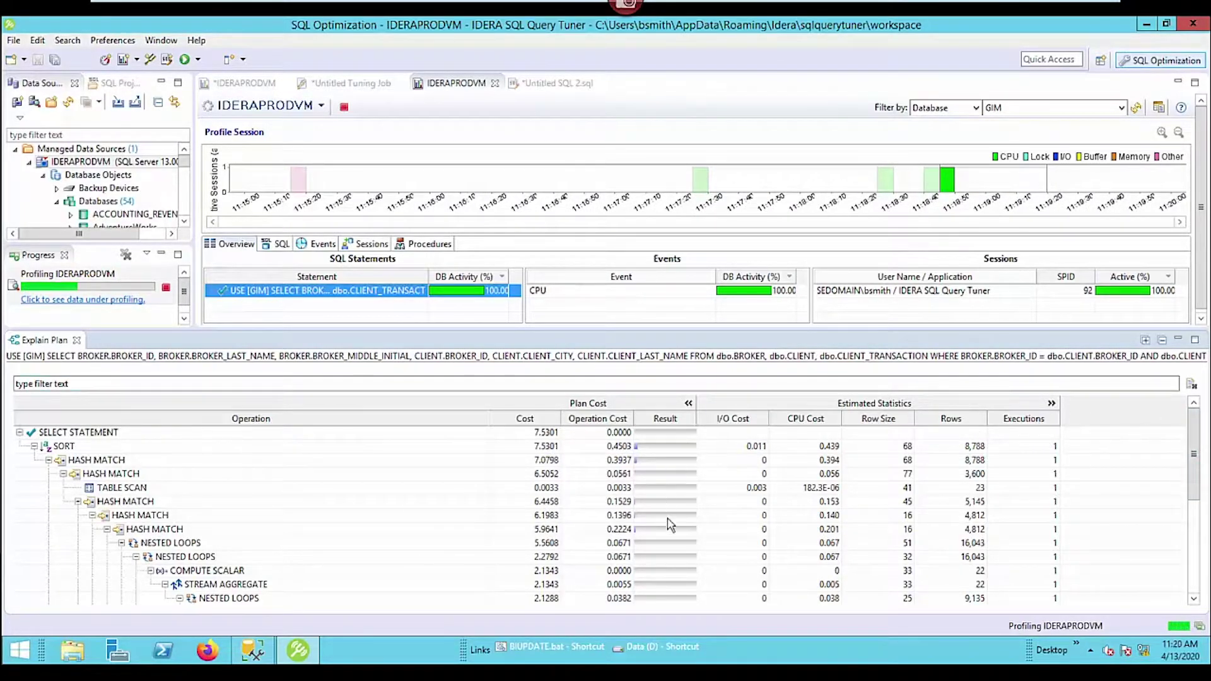
pyautogui.click(76, 340)
# Step: Check the Tune option for the profiled SELECT statement, and review the generated cases in the existing Untitled Tuning Job
pyautogui.rightClick(300, 434)
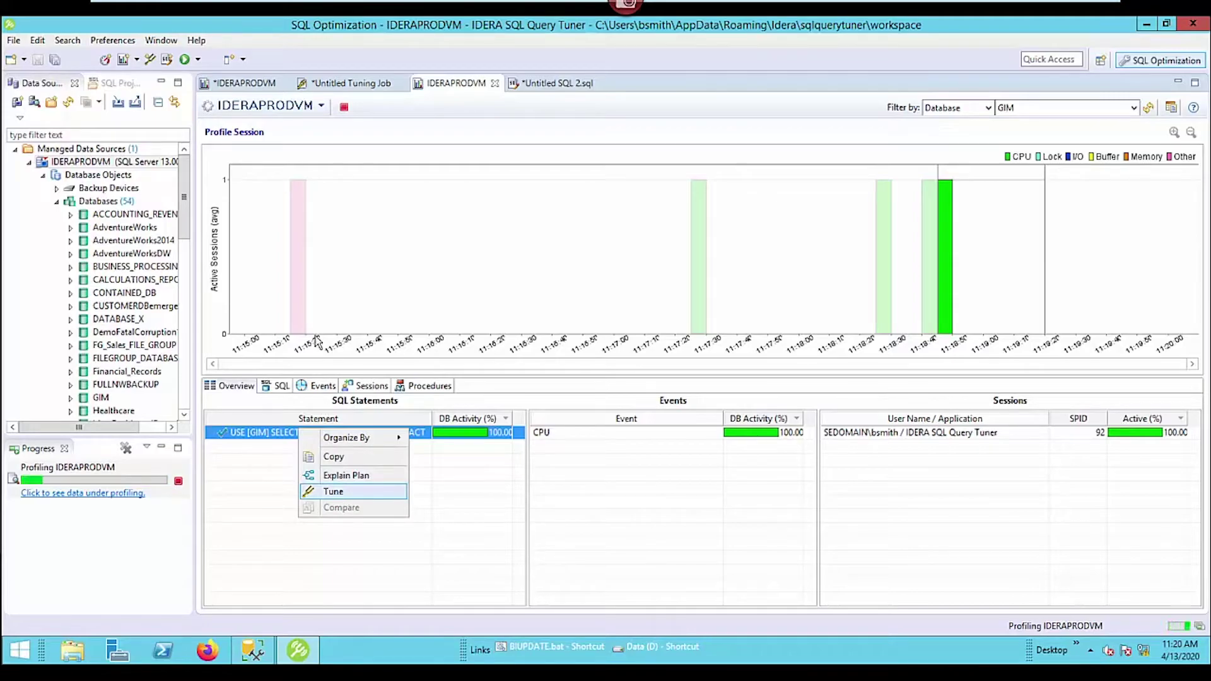
pyautogui.click(353, 89)
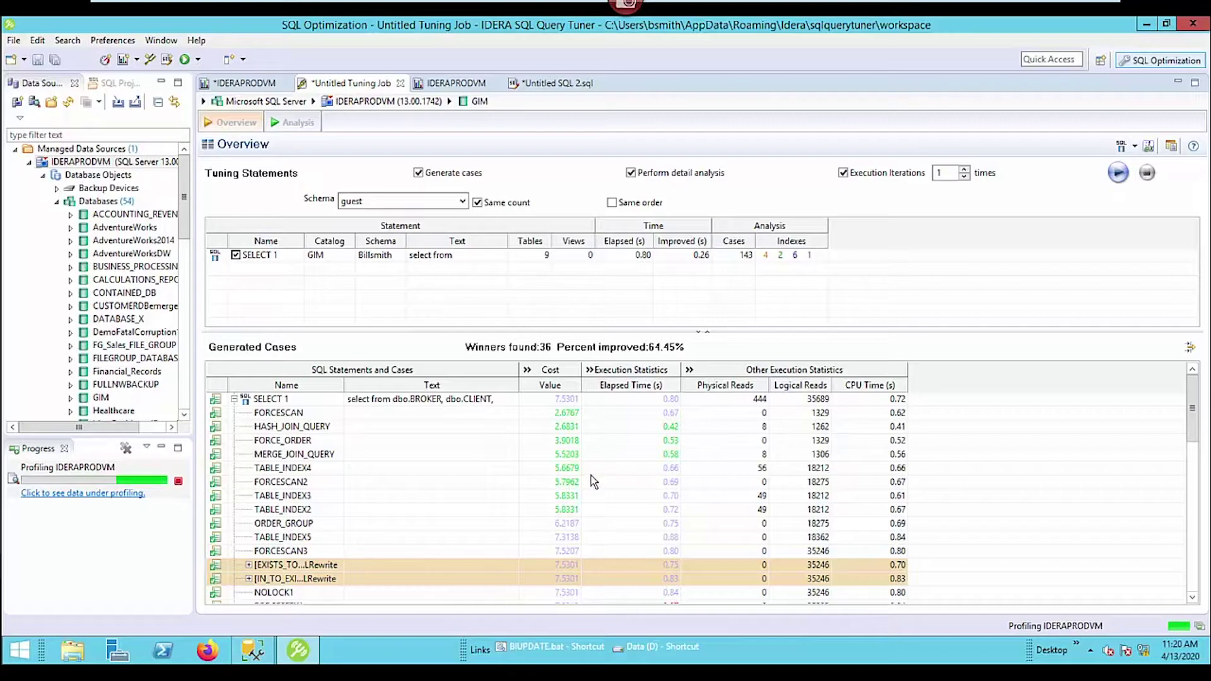
pyautogui.moveTo(1192, 407)
pyautogui.mouseDown()
pyautogui.moveTo(1199, 530)
pyautogui.moveTo(1198, 386)
pyautogui.mouseUp()
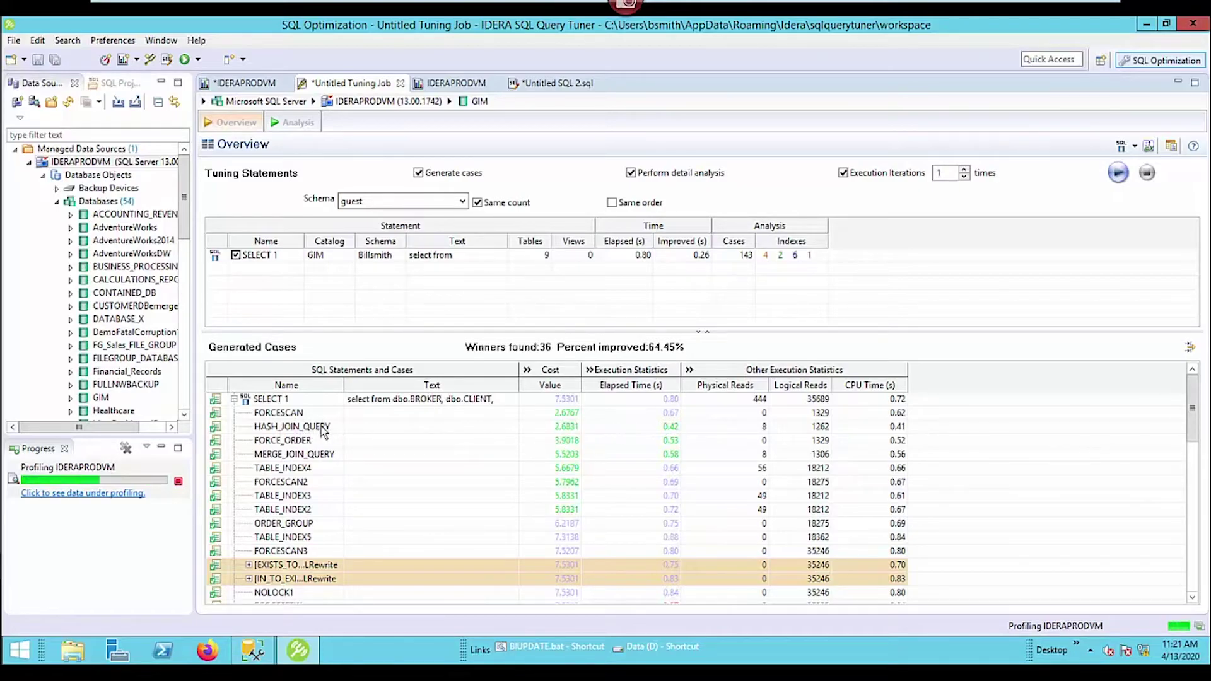
# Step: Compare the HASH_JOIN_QUERY case to its parent in a maximized window and highlight its closing lines through OPTION (HASH JOIN)
pyautogui.click(322, 427)
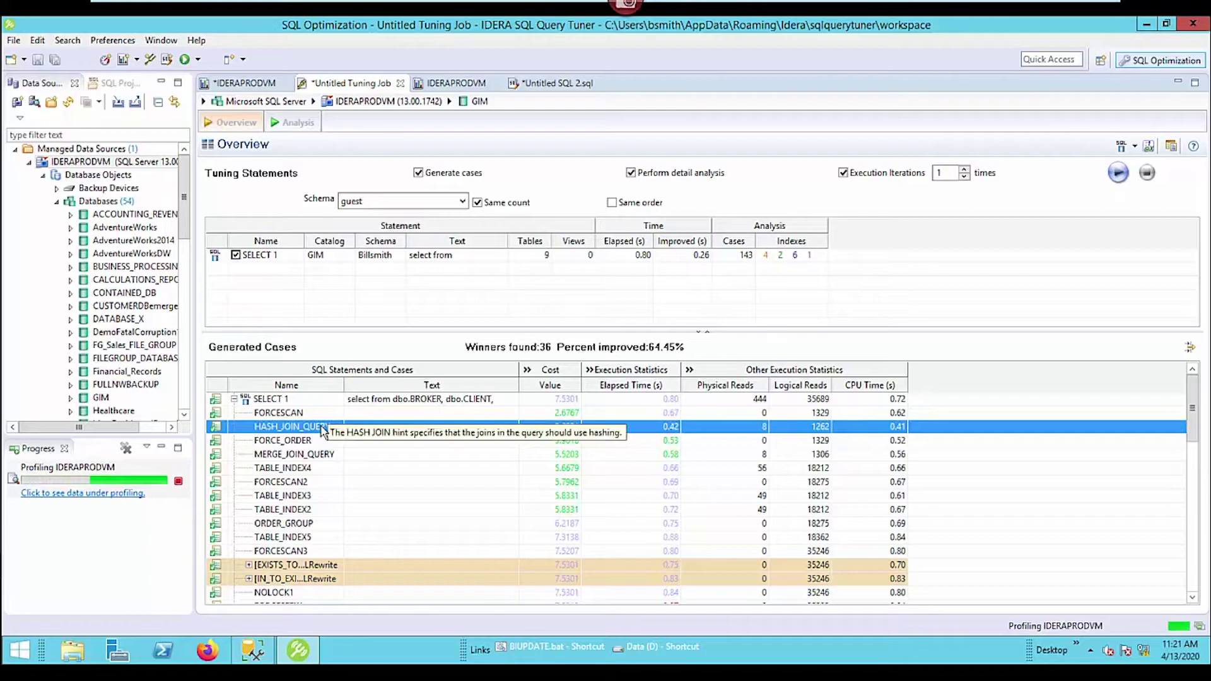
pyautogui.rightClick(298, 429)
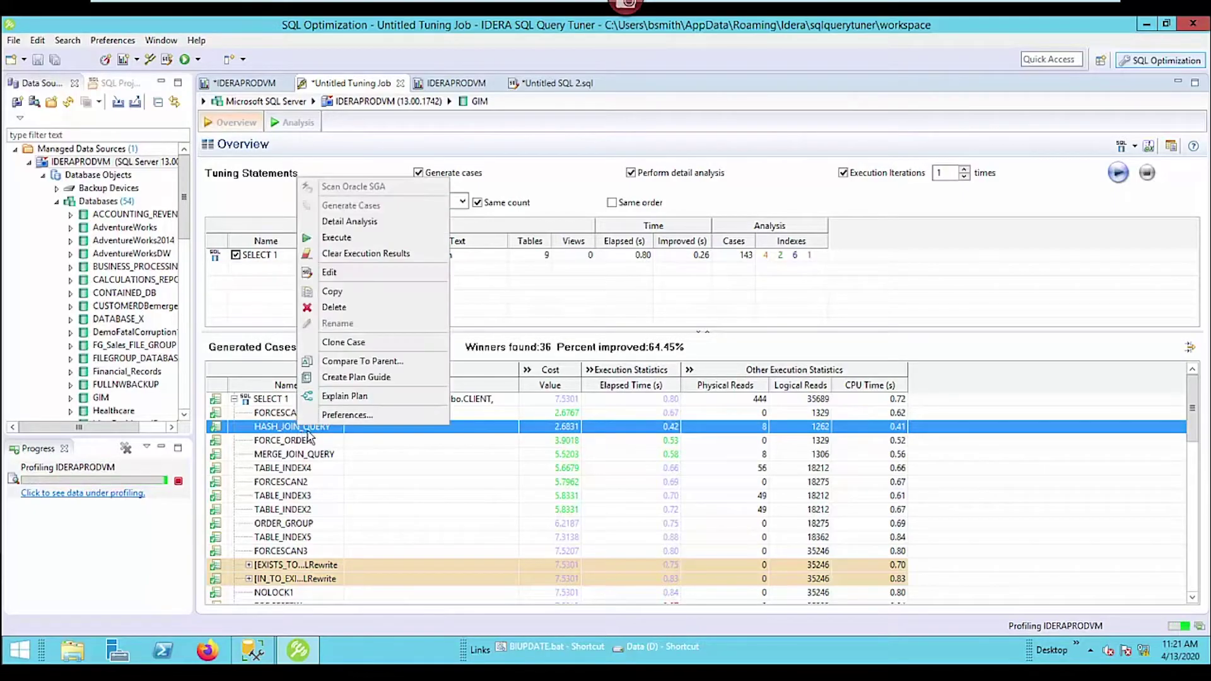
pyautogui.click(357, 361)
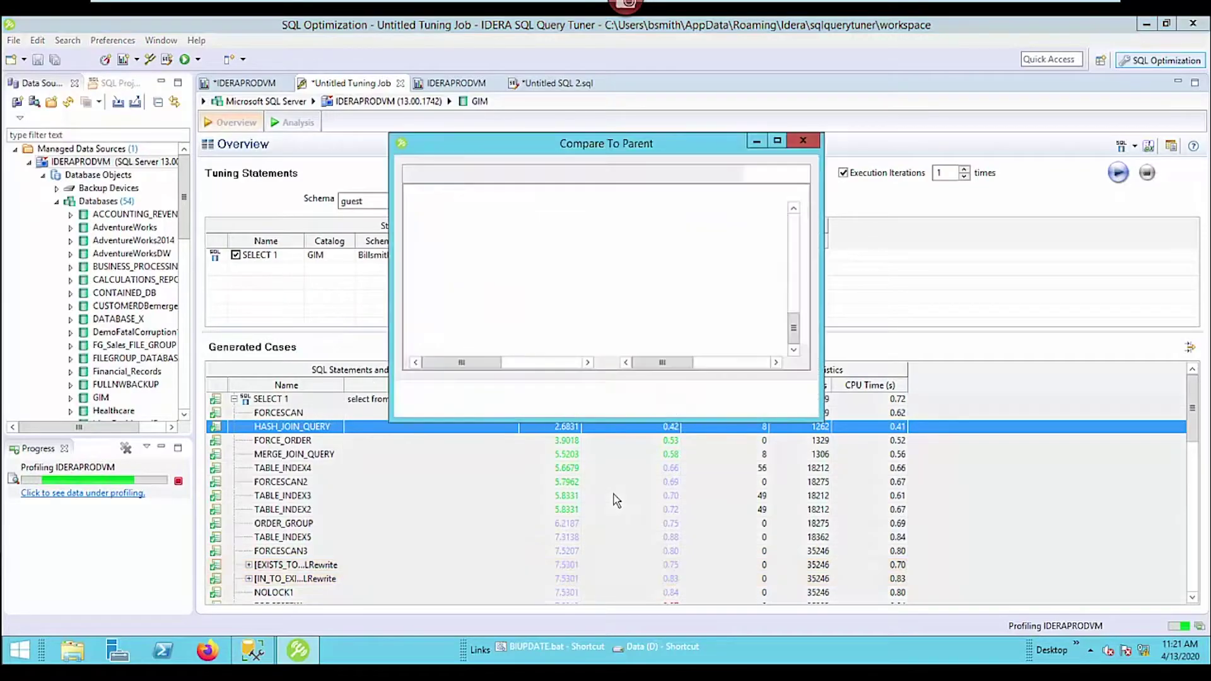
pyautogui.click(777, 141)
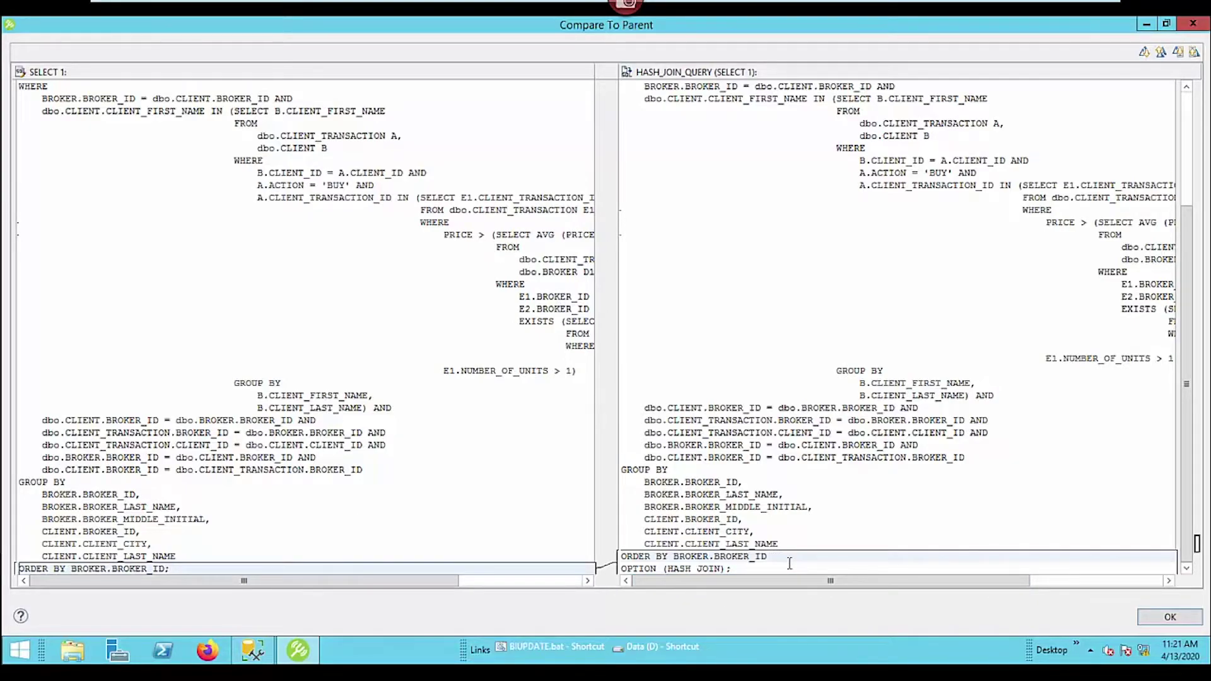
pyautogui.moveTo(769, 568); pyautogui.dragTo(626, 544)
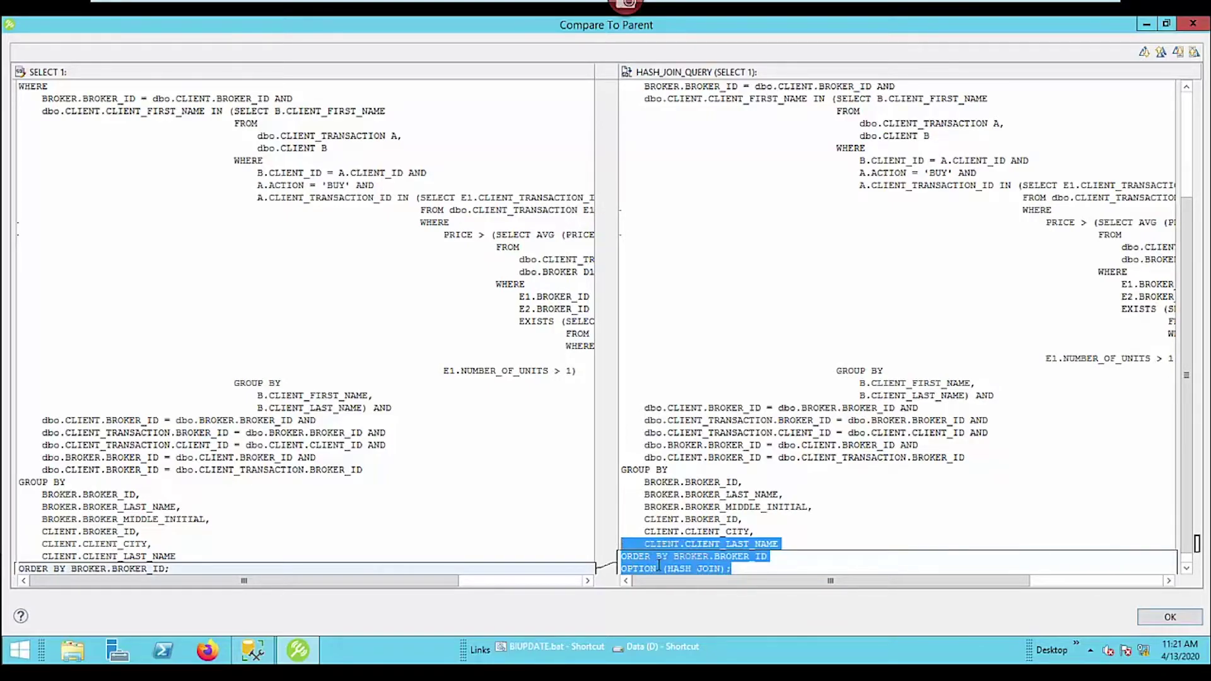
# Step: Copy the entire HASH_JOIN_QUERY statement from the comparison and close the comparison window
pyautogui.click(742, 159)
pyautogui.rightClick(742, 160)
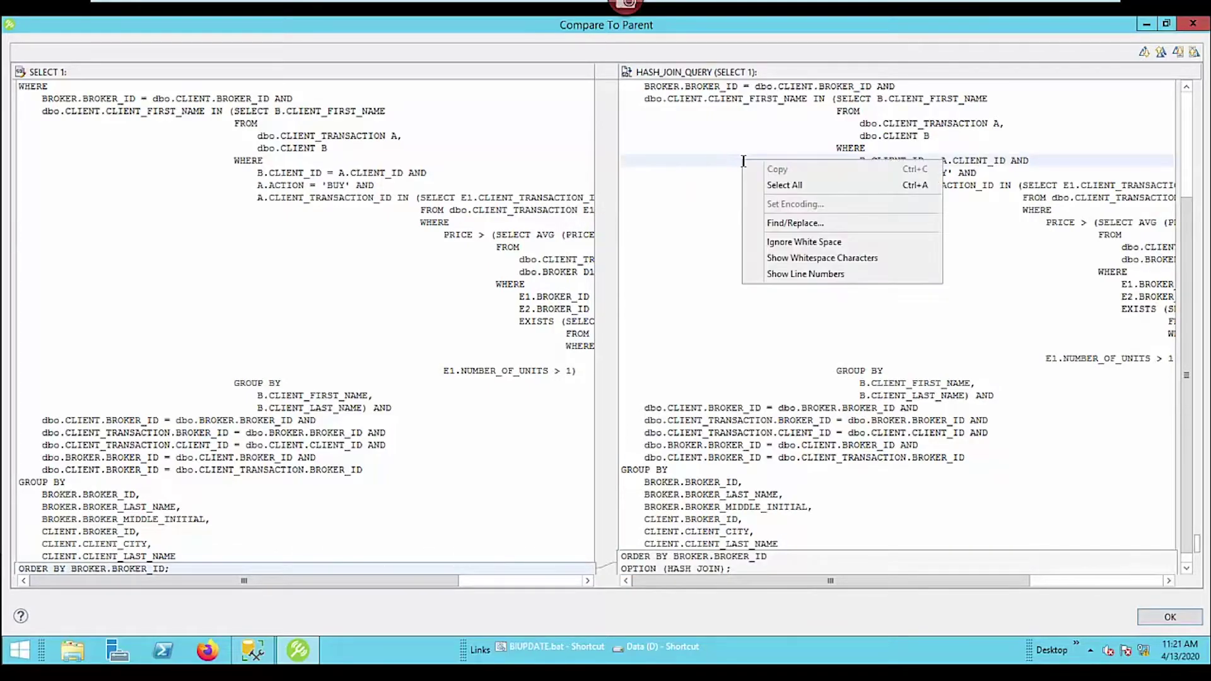
pyautogui.click(780, 187)
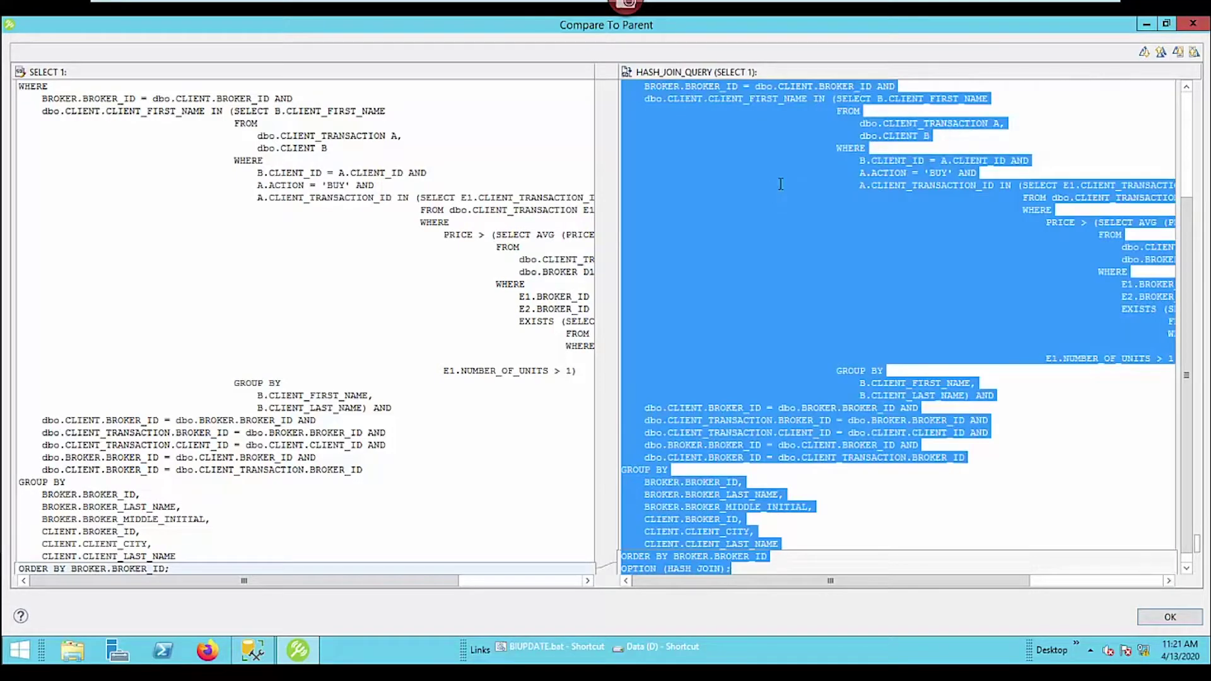
pyautogui.rightClick(780, 184)
pyautogui.click(826, 193)
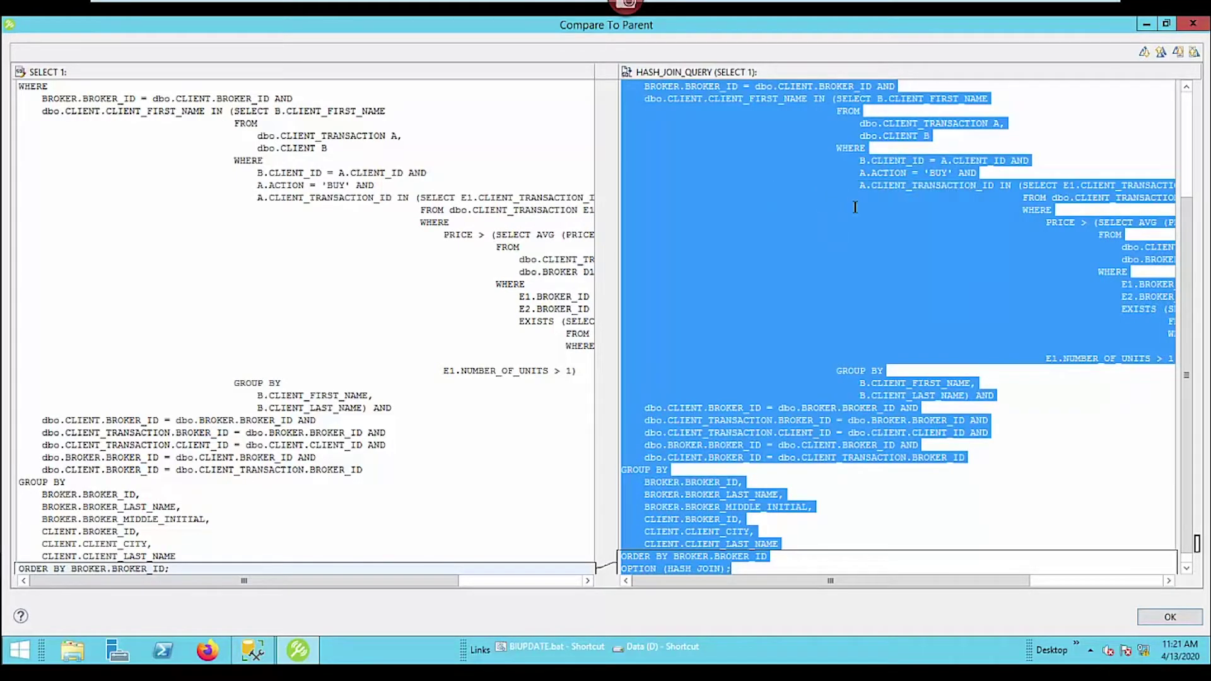
pyautogui.click(1192, 24)
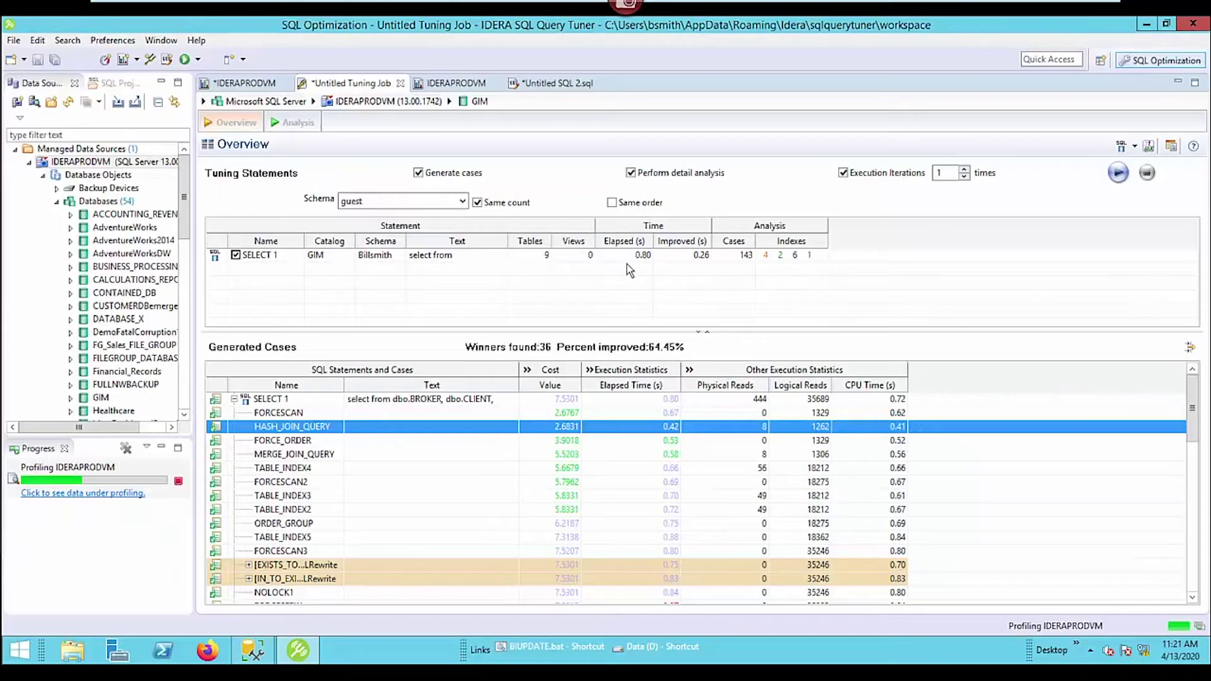
# Step: Create a new SQL file for the GIM database, paste the copied HASH JOIN rewrite into it, and execute the statement
pyautogui.click(166, 59)
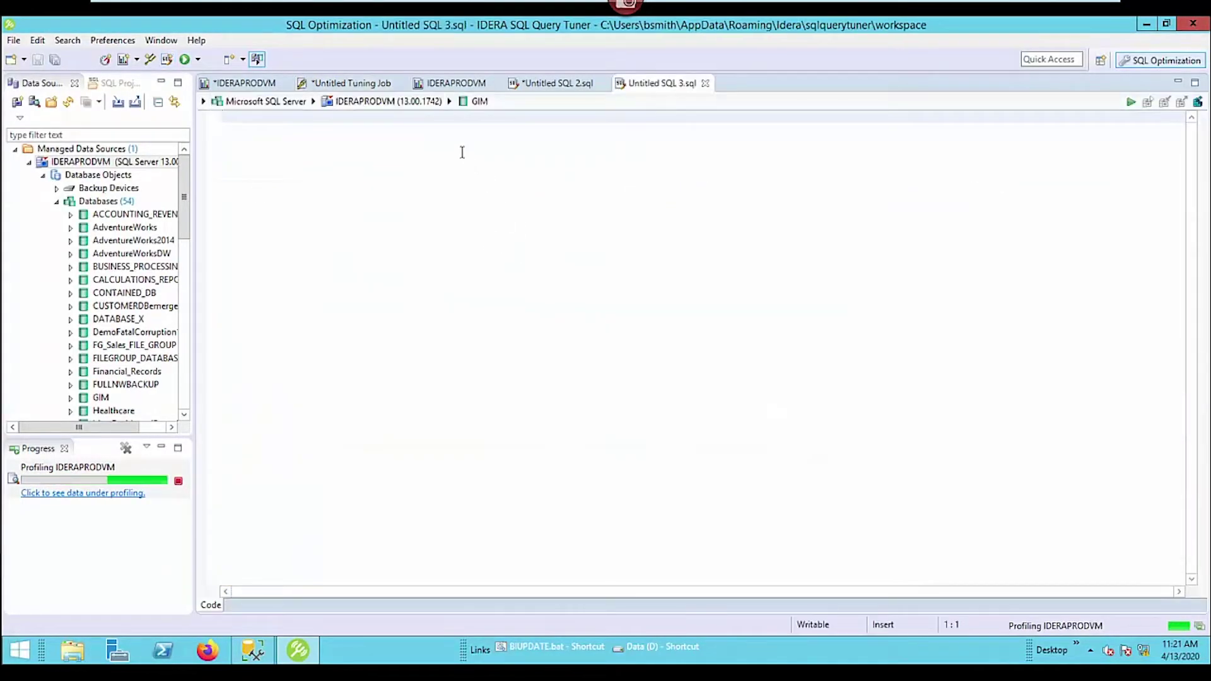
pyautogui.rightClick(462, 152)
pyautogui.click(497, 294)
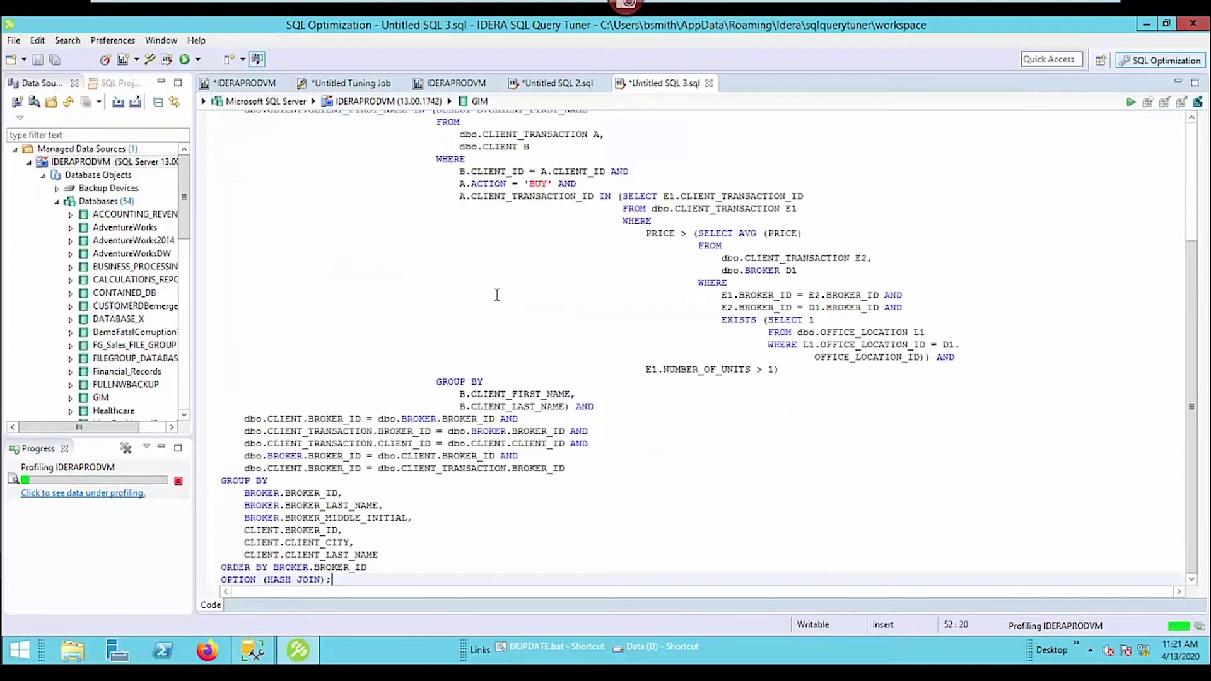
pyautogui.click(1131, 101)
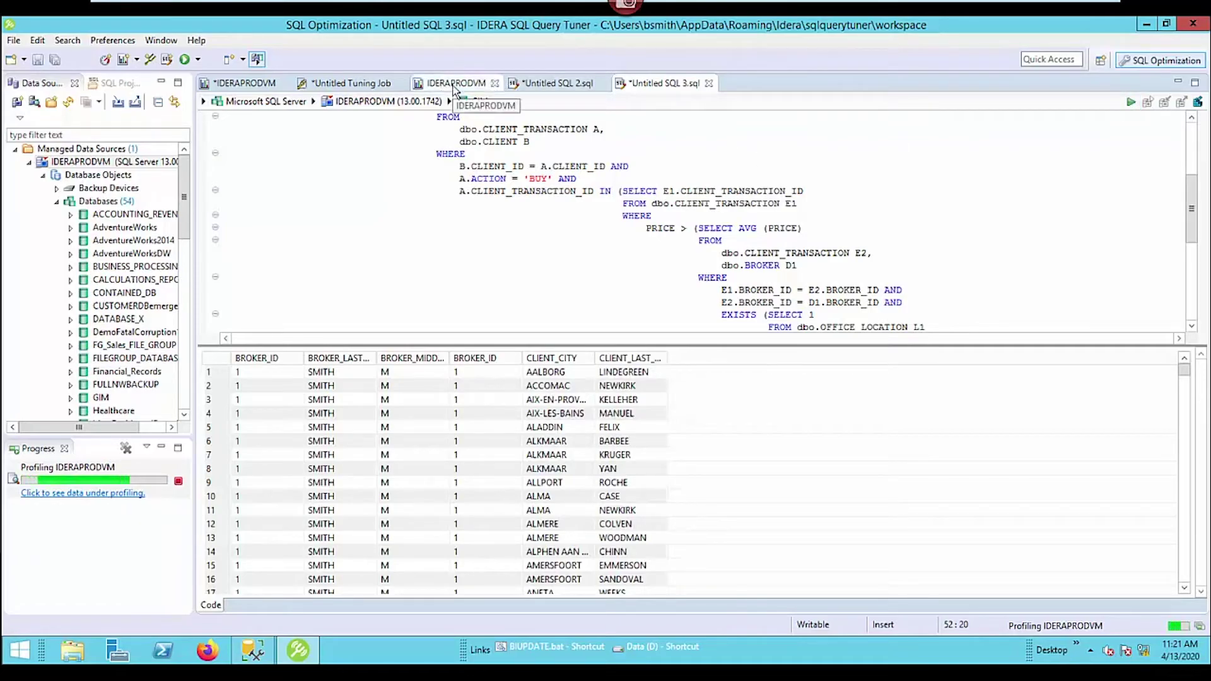
# Step: Compare the newest CPU spike in the IDERAPRODVM profile session with the earlier spikes just before 11:19:00
pyautogui.click(452, 87)
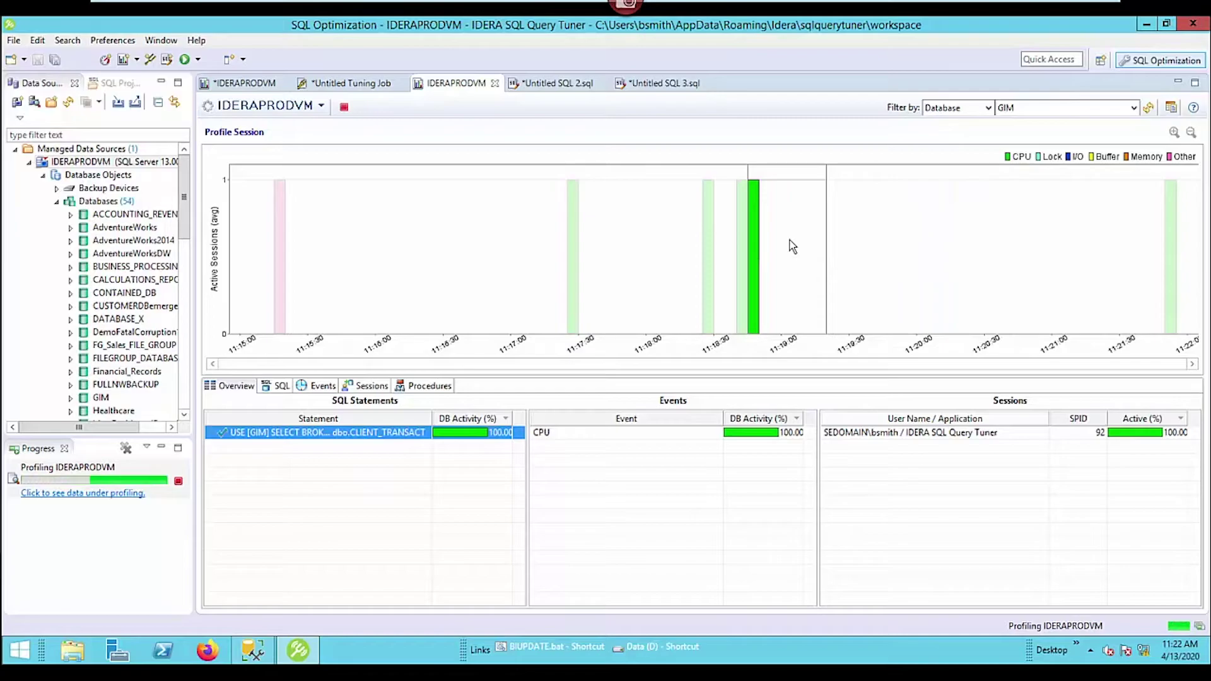
pyautogui.click(1160, 254)
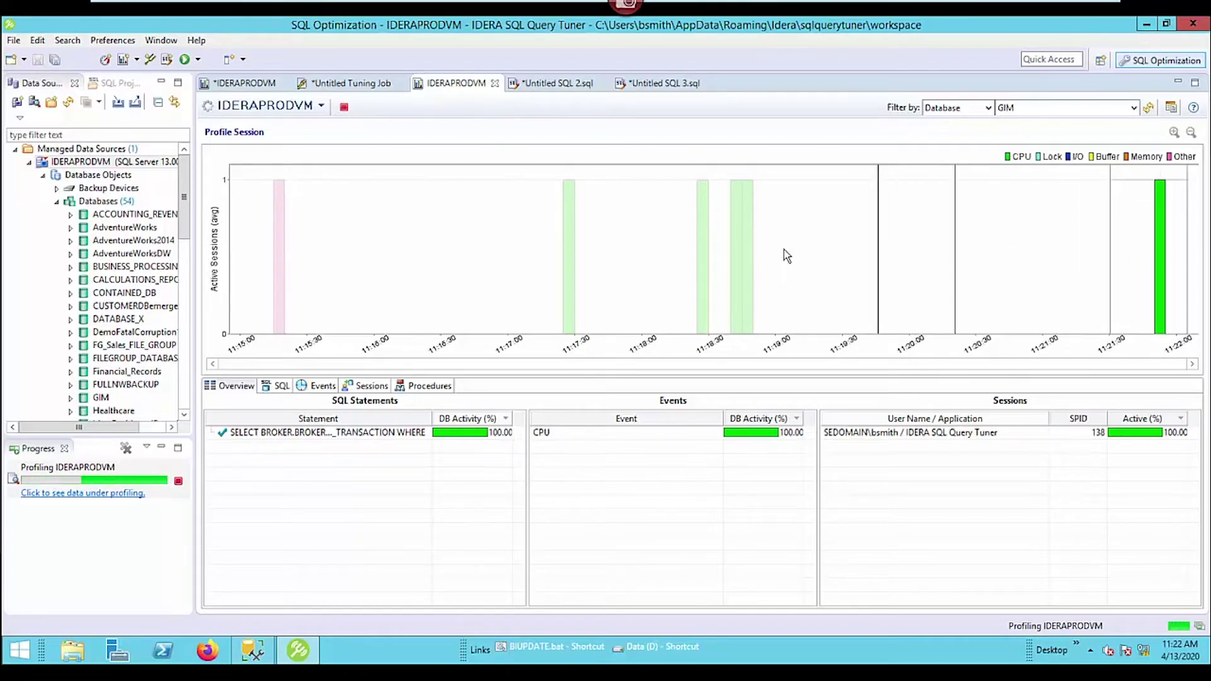
pyautogui.click(760, 254)
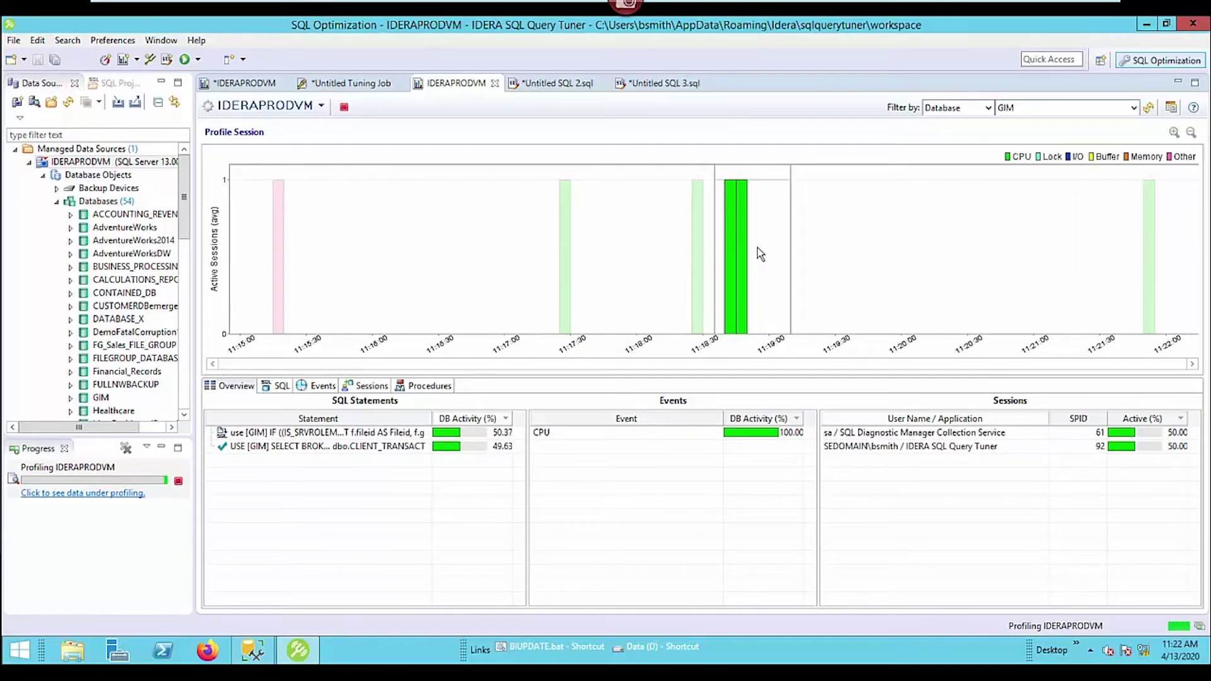
pyautogui.click(1151, 253)
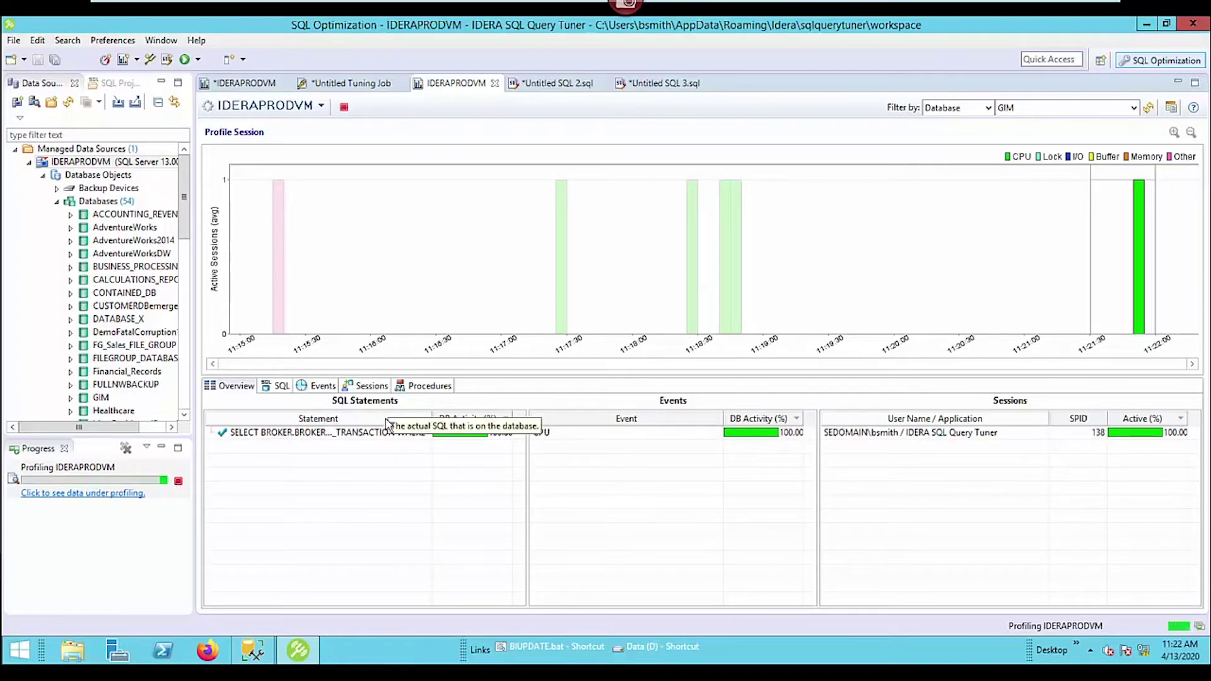
# Step: Revisit the rewritten query in Untitled SQL 3.sql and check the description of the HASH_JOIN_QUERY case in the Untitled Tuning Job
pyautogui.click(636, 87)
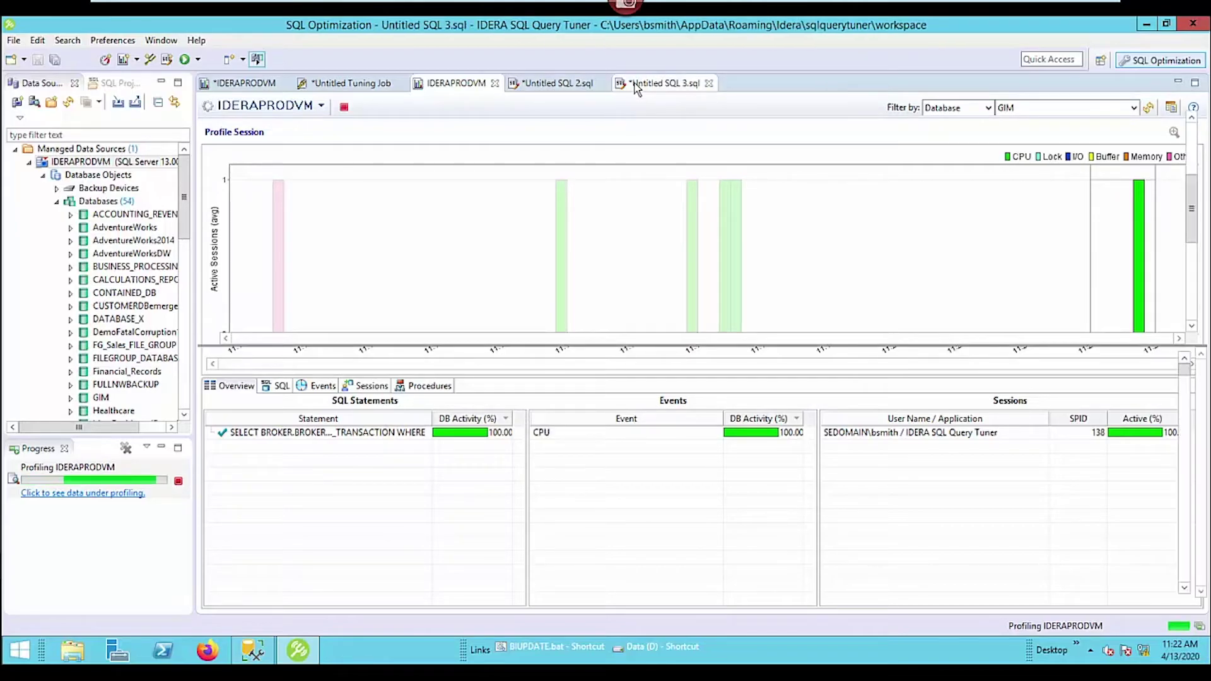
pyautogui.click(340, 85)
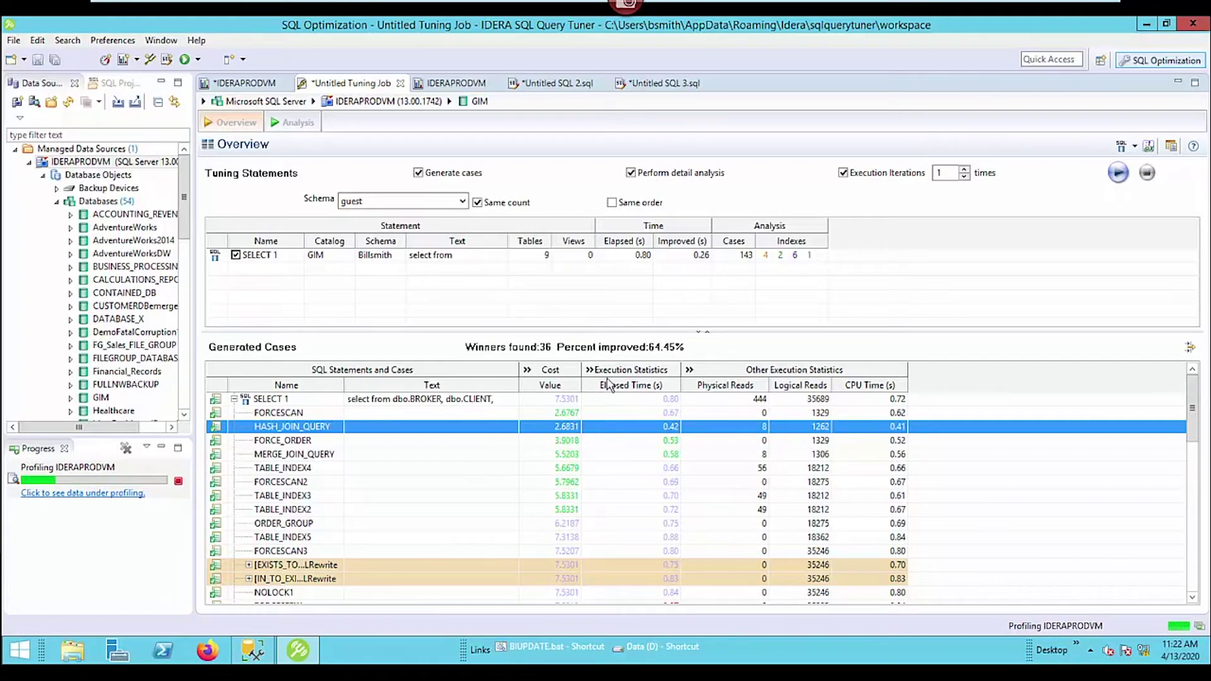
pyautogui.moveTo(351, 424)
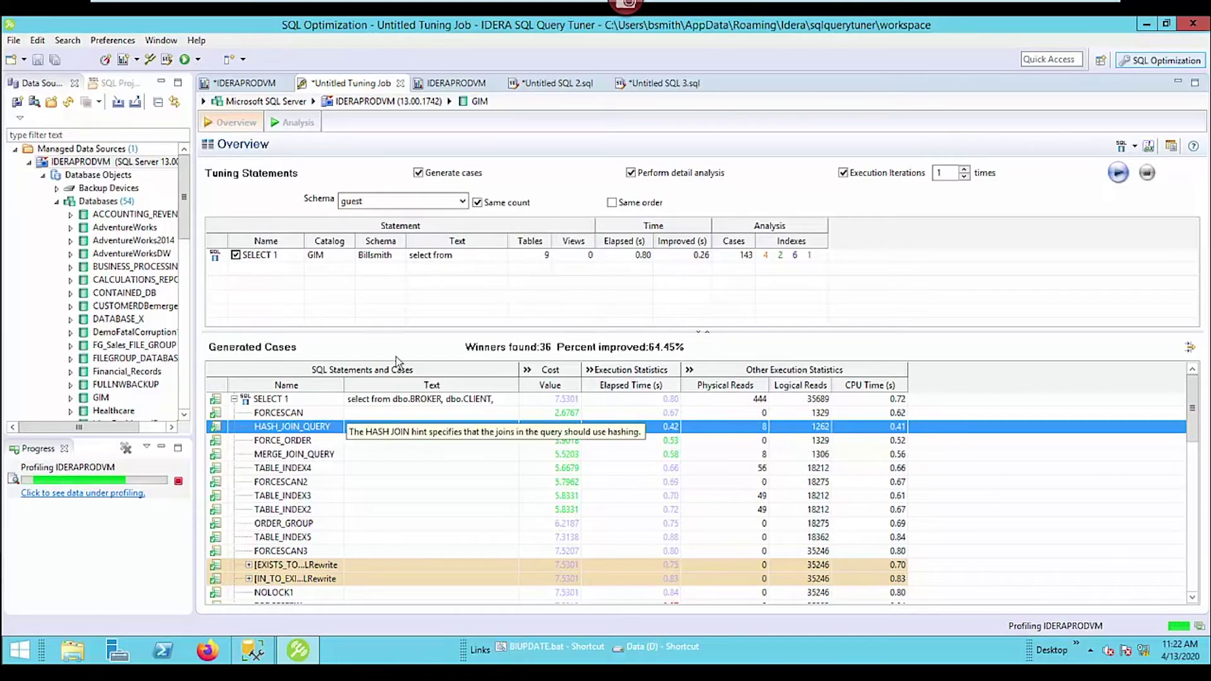
# Step: Remove the GIM database filter from the IDERAPRODVM profile session by setting it to -None-, and refresh the profile data
pyautogui.click(465, 85)
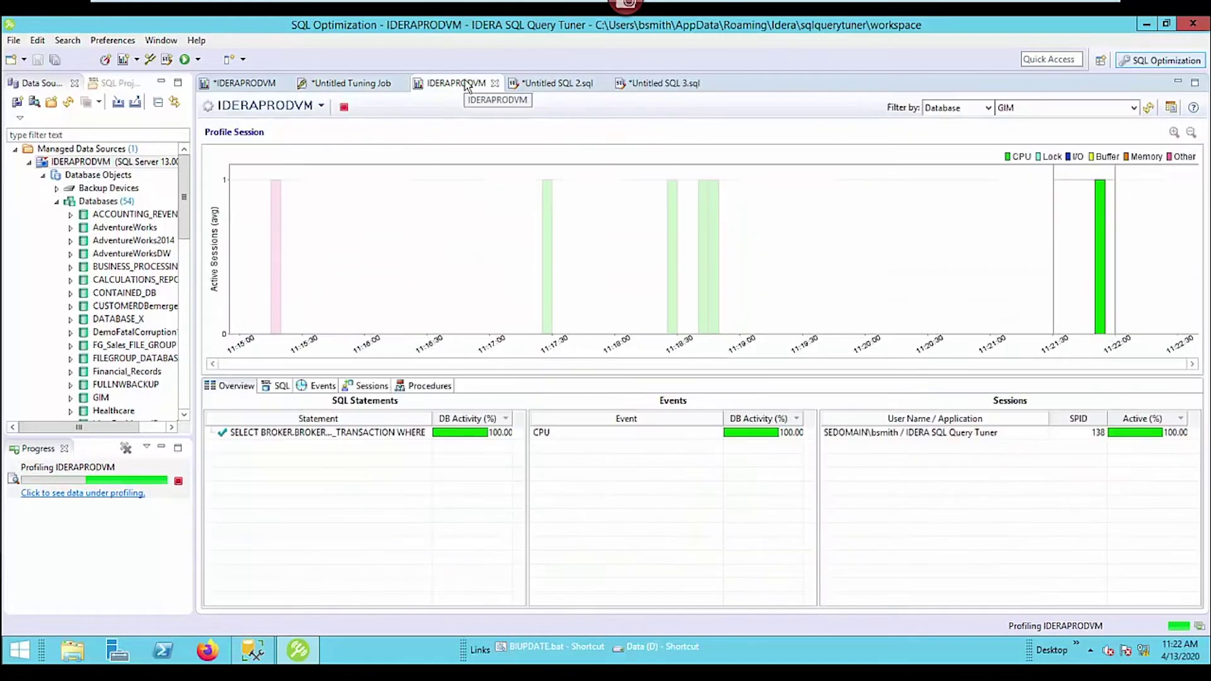
pyautogui.click(976, 110)
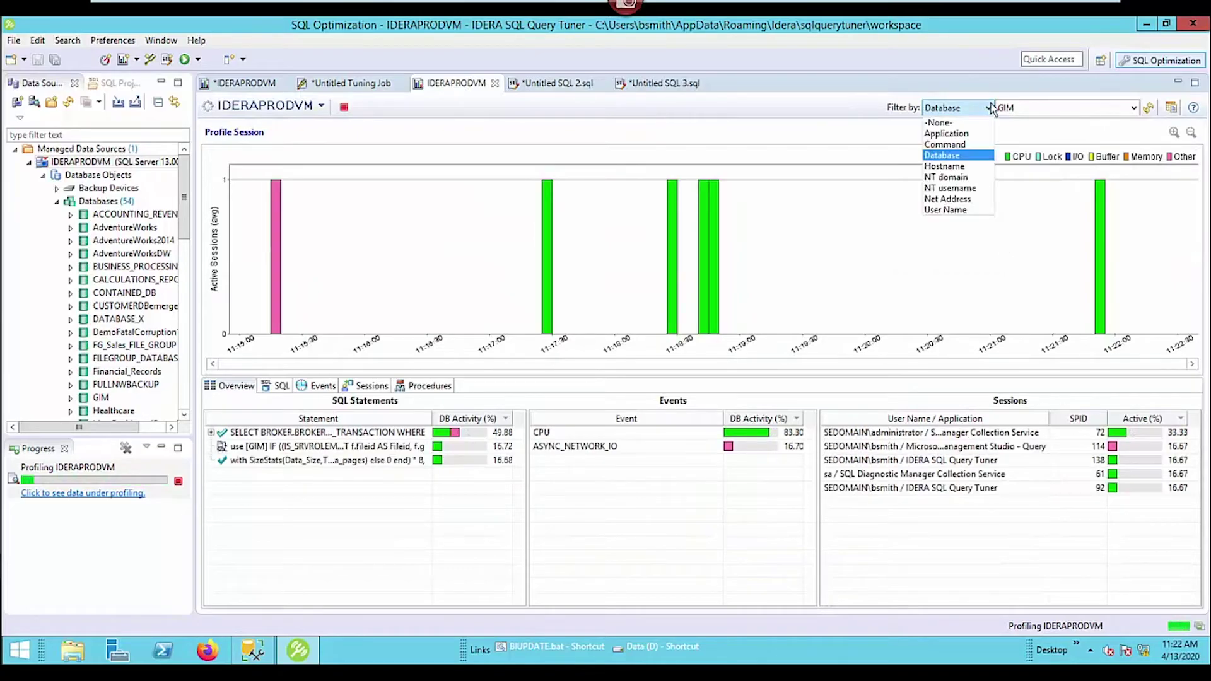
pyautogui.click(946, 124)
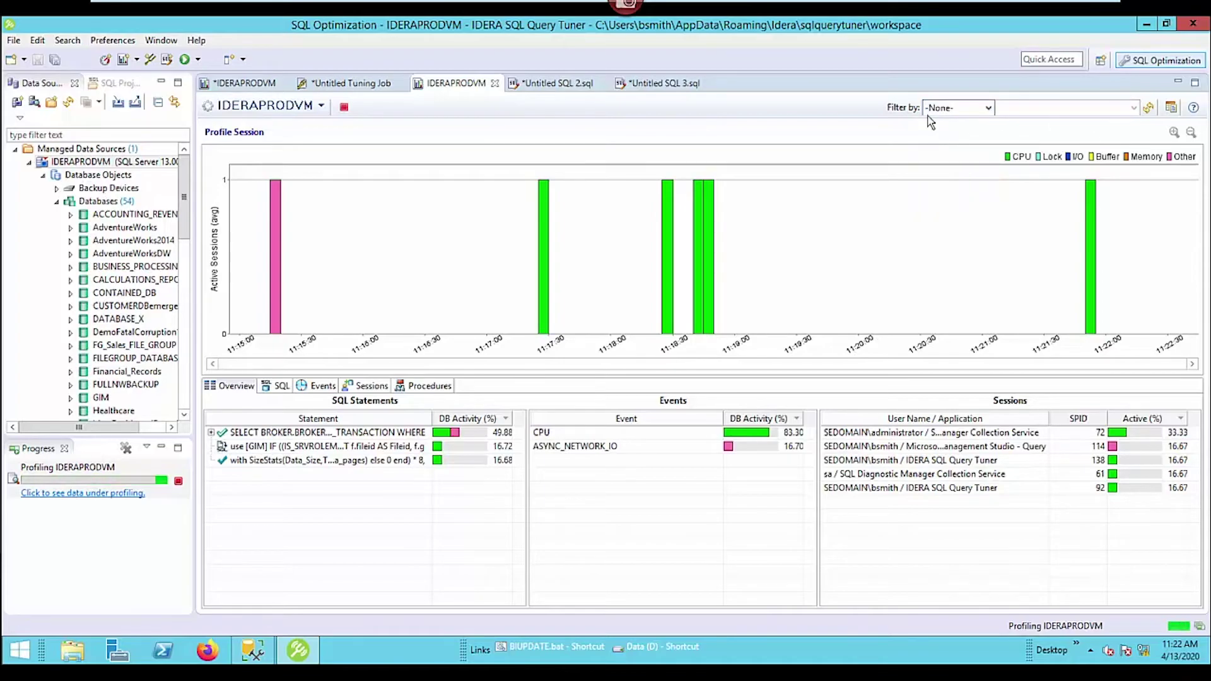
pyautogui.click(1148, 109)
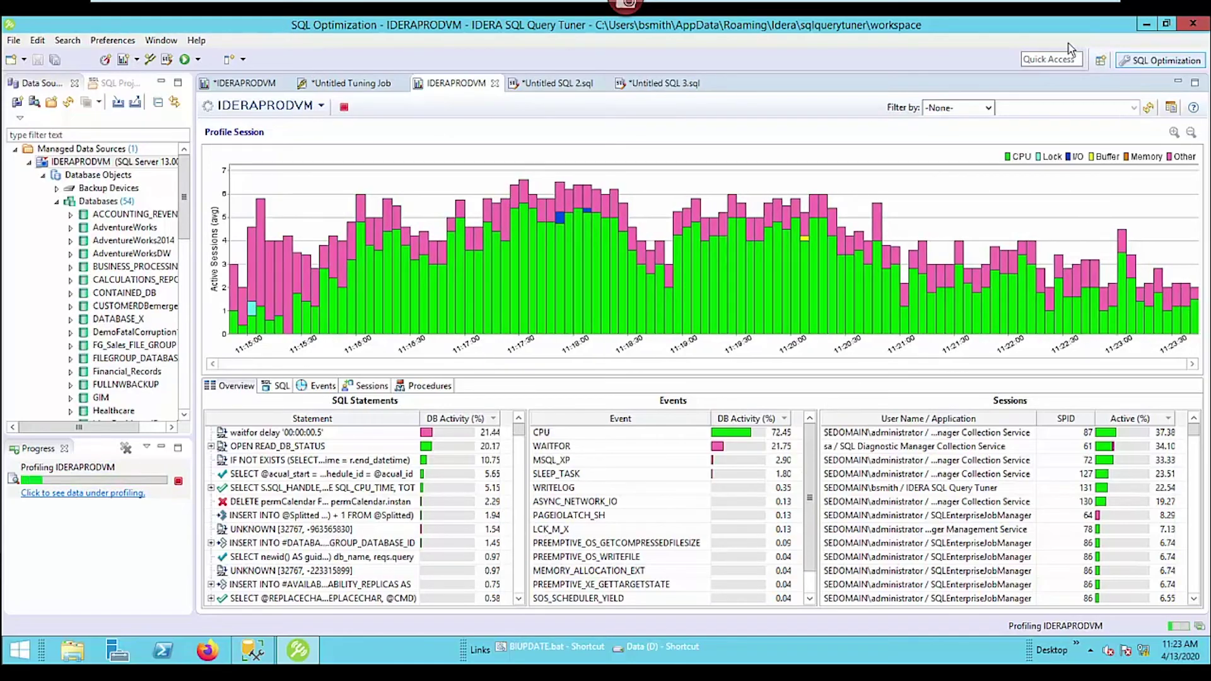
pyautogui.moveTo(976, 6)
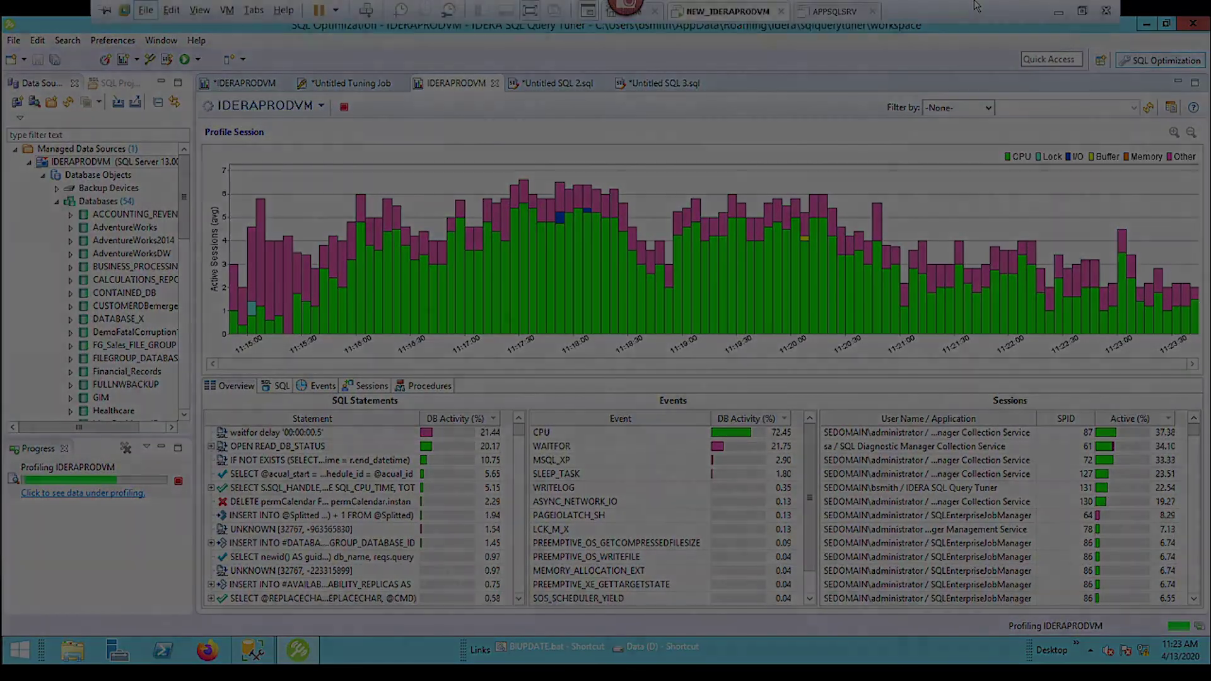